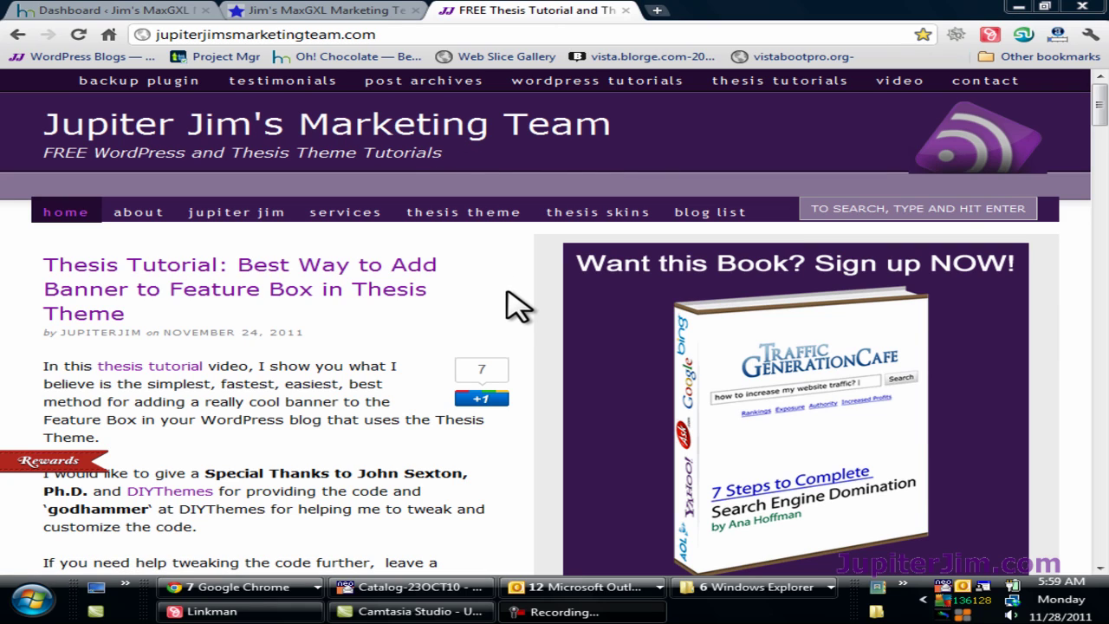
Scroll through the Thesis tutorial article before switching to the MaxGXL blog tab
scroll(514, 302, "down", 2)
scroll(522, 320, "down", 2)
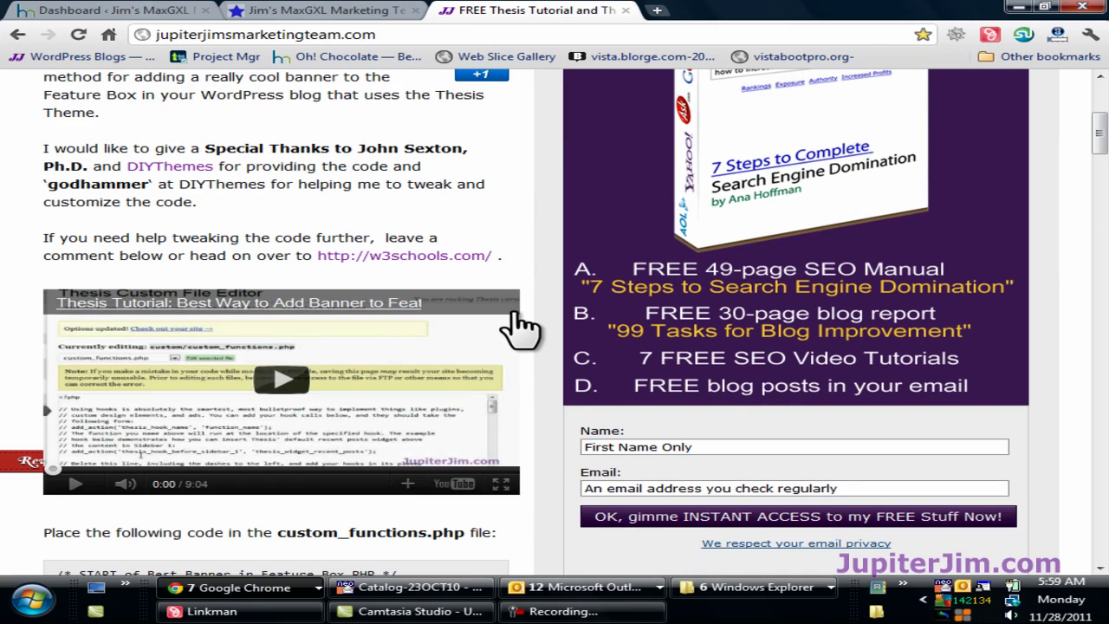
scroll(520, 327, "down", 15)
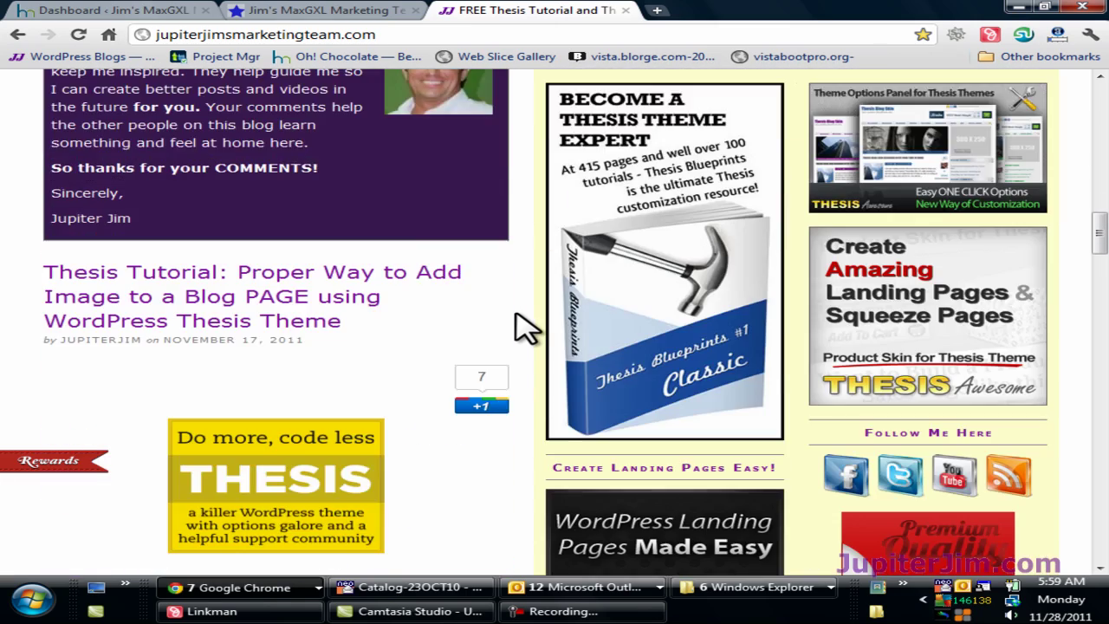
scroll(524, 327, "down", 2)
scroll(525, 327, "up", 2)
left_click(323, 12)
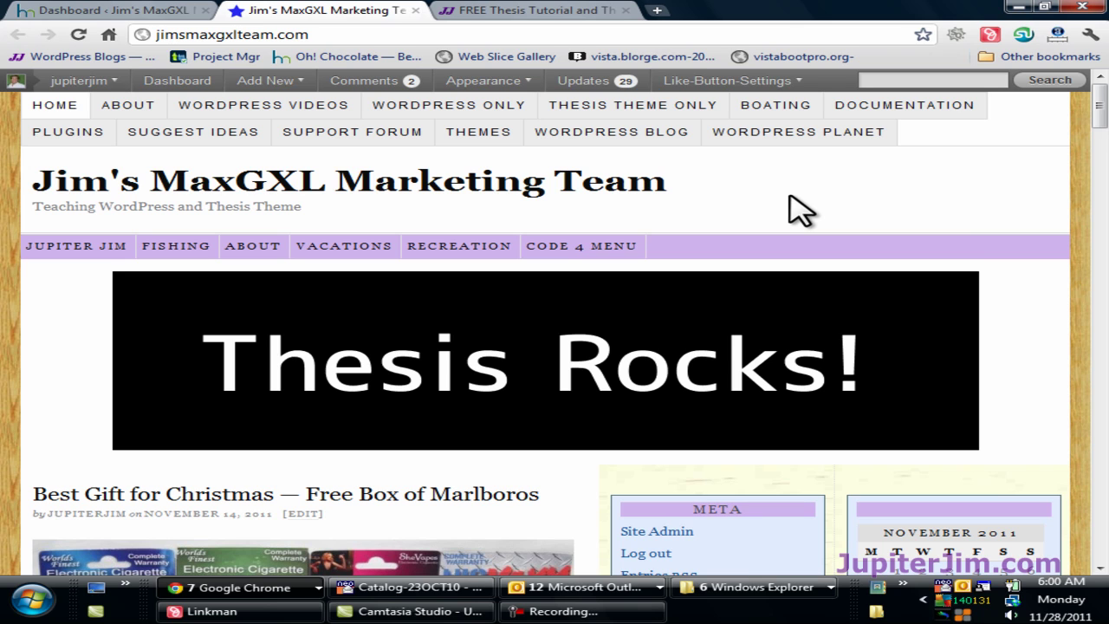
scroll(1074, 251, "down", 3)
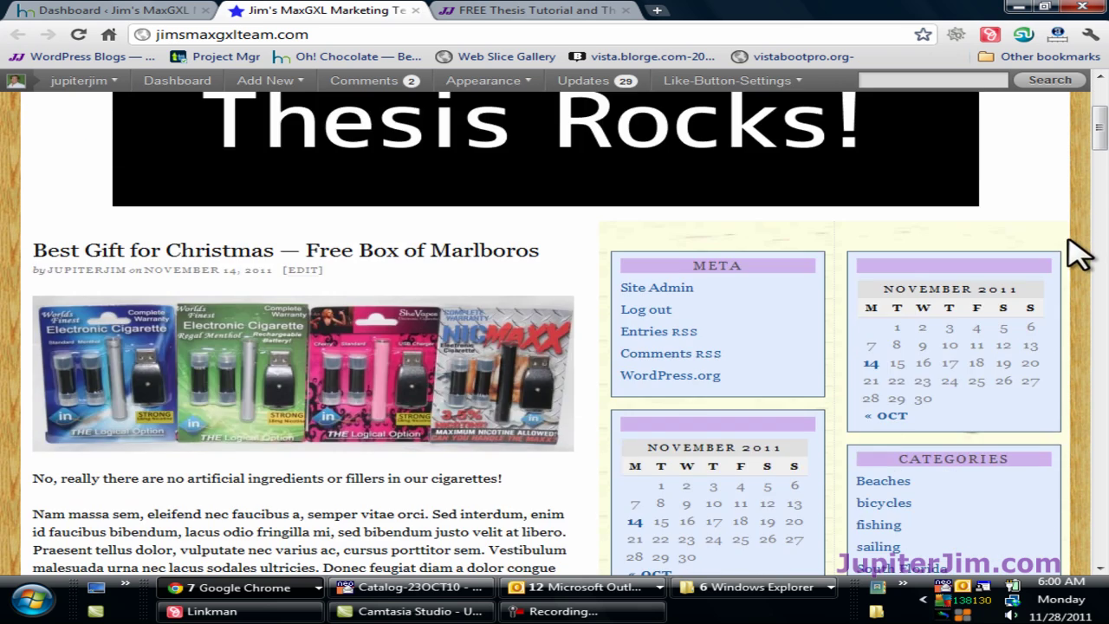
scroll(1070, 258, "down", 14)
scroll(1064, 286, "up", 5)
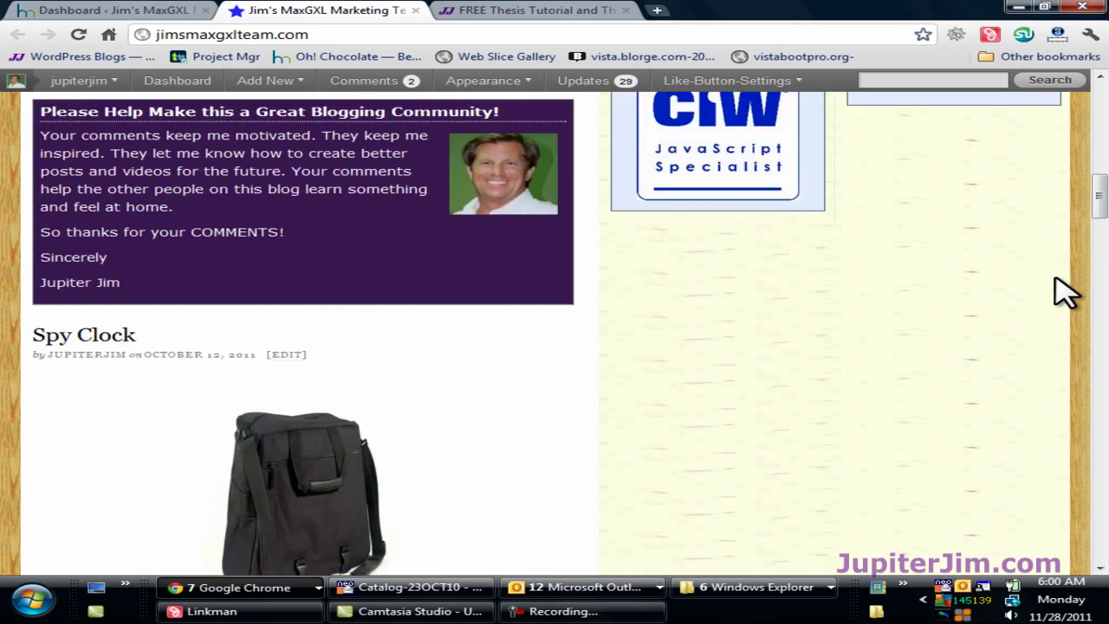
scroll(1064, 286, "up", 10)
scroll(1070, 294, "down", 3)
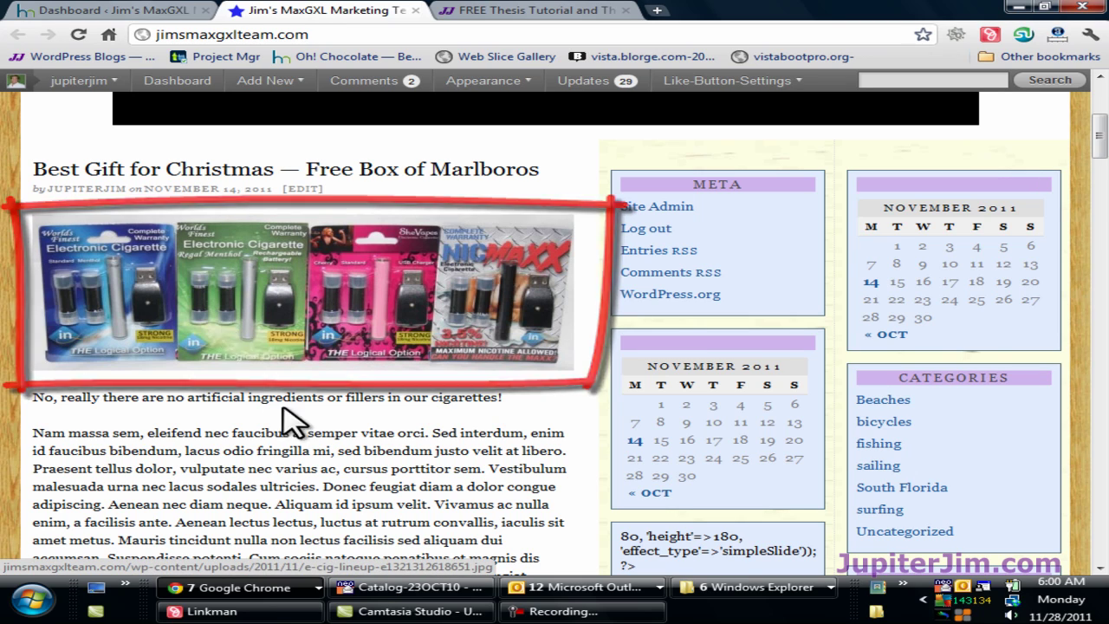
scroll(537, 427, "down", 4)
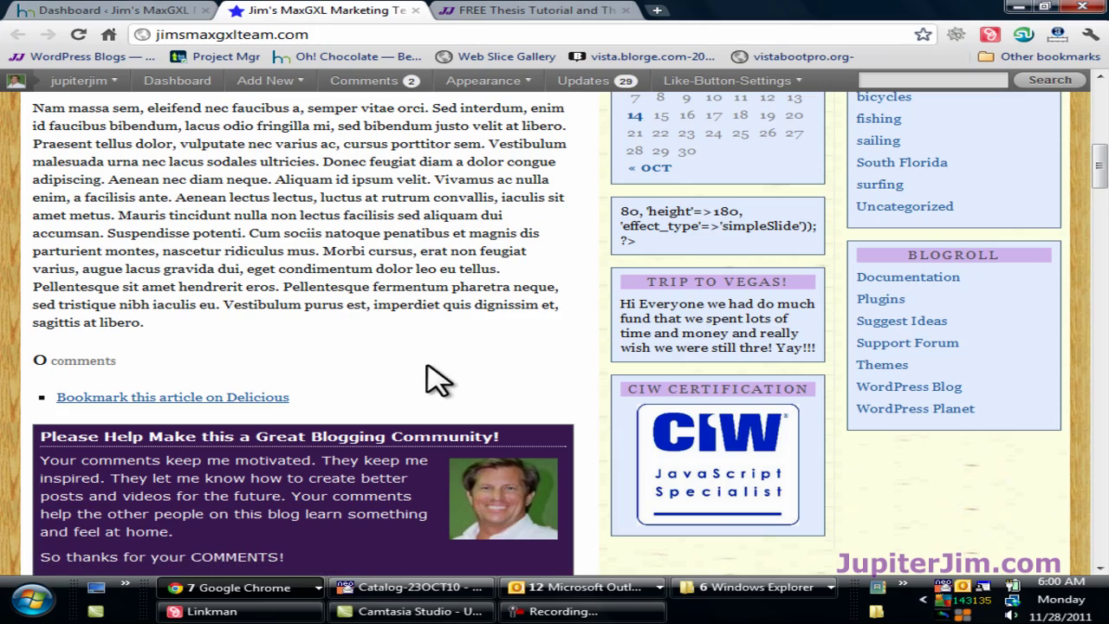
scroll(436, 378, "up", 8)
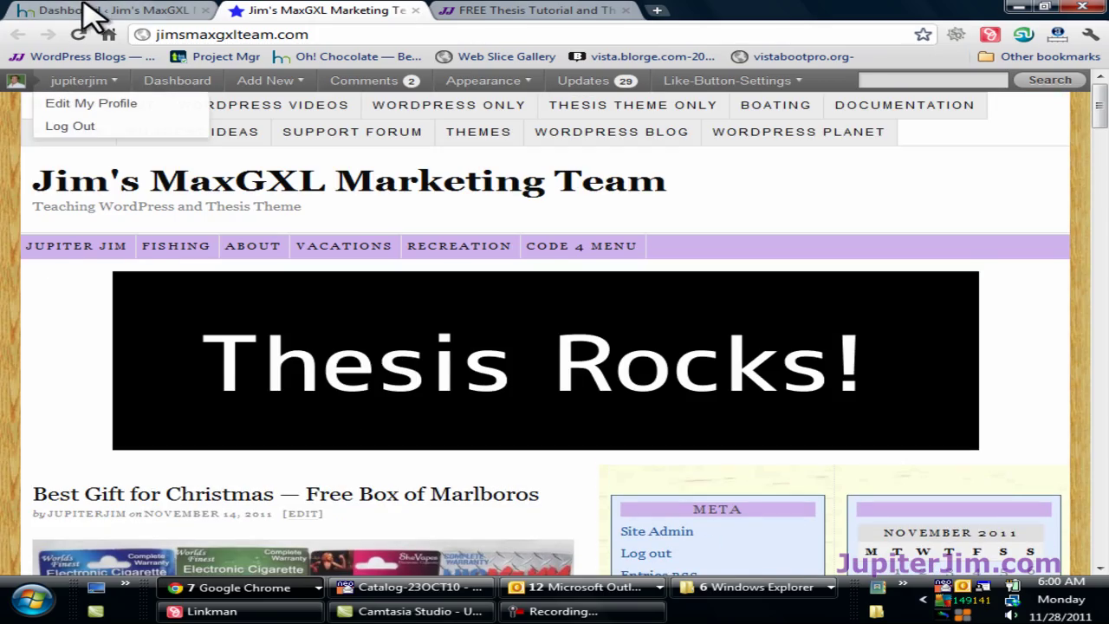
Go from the Dashboard through Media Library to the Upload New Media page
left_click(91, 16)
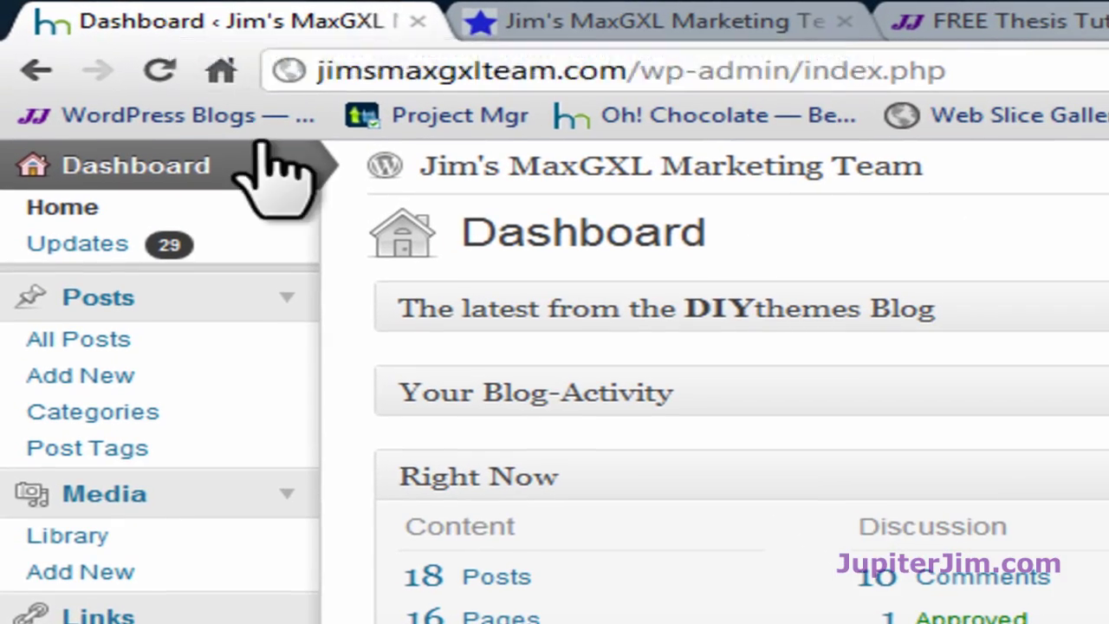
scroll(342, 286, "down", 2)
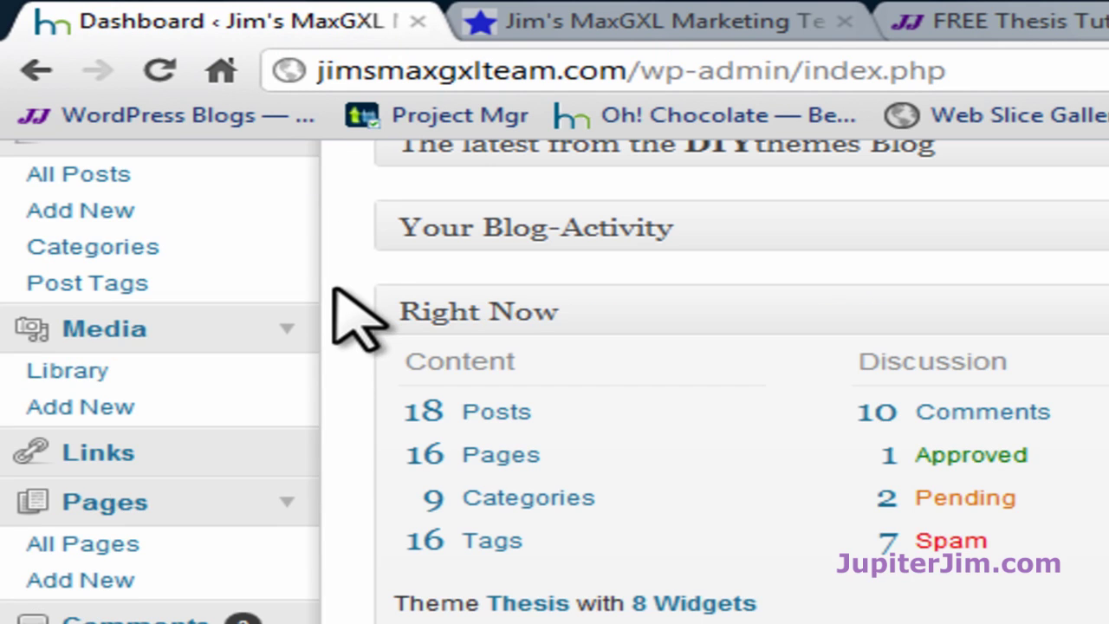
left_click(286, 329)
left_click(288, 327)
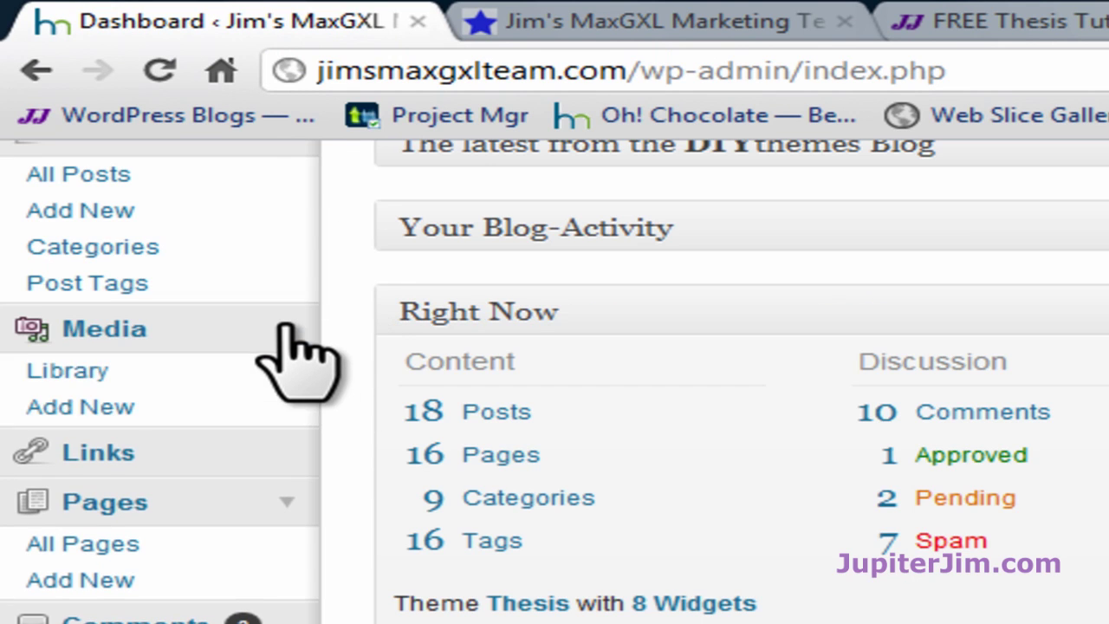
left_click(85, 380)
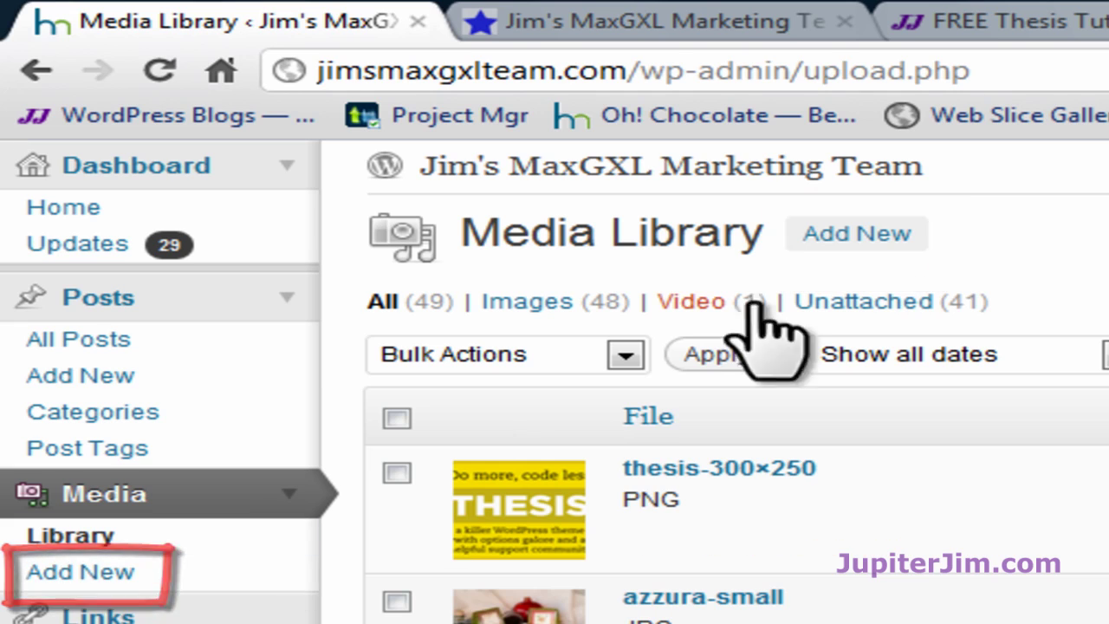
left_click(858, 235)
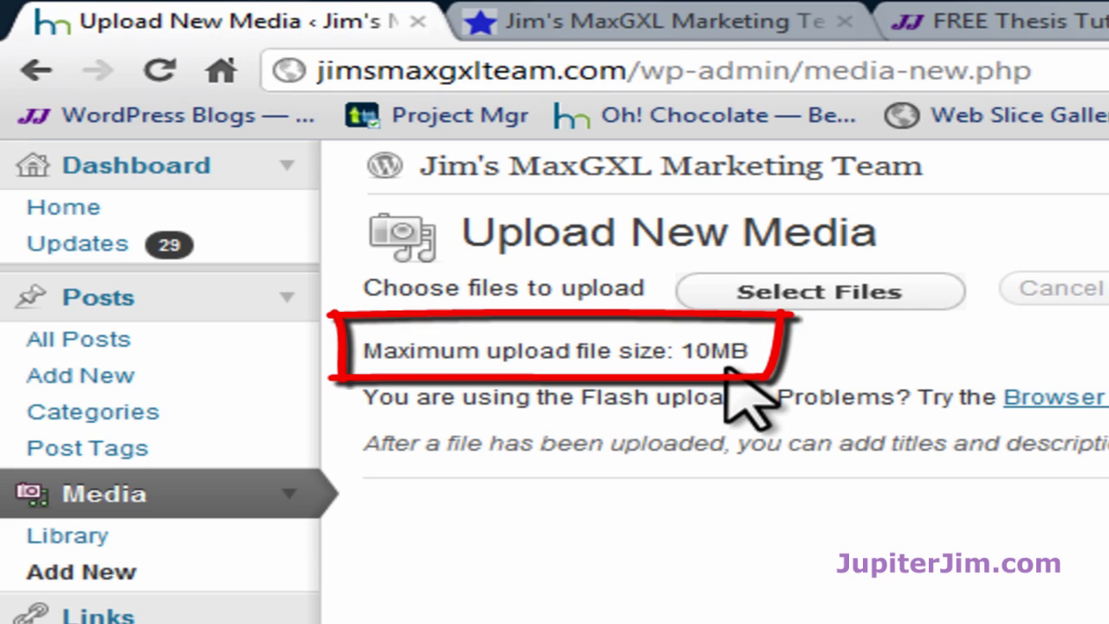
Upload black-box.jpg from the media-library folder
left_click(799, 303)
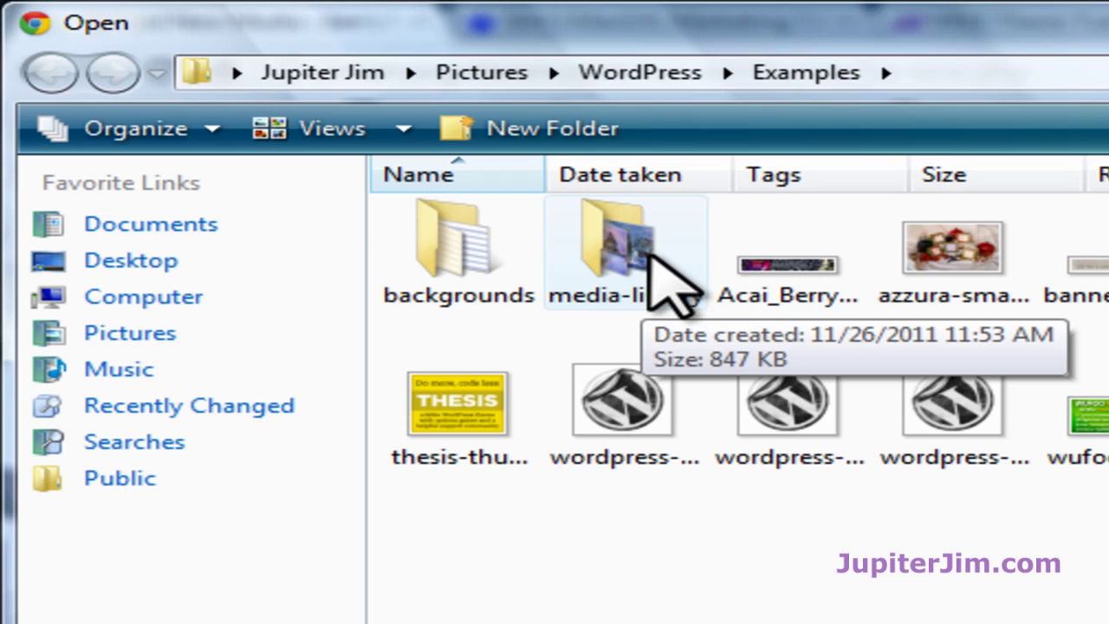
double_click(630, 256)
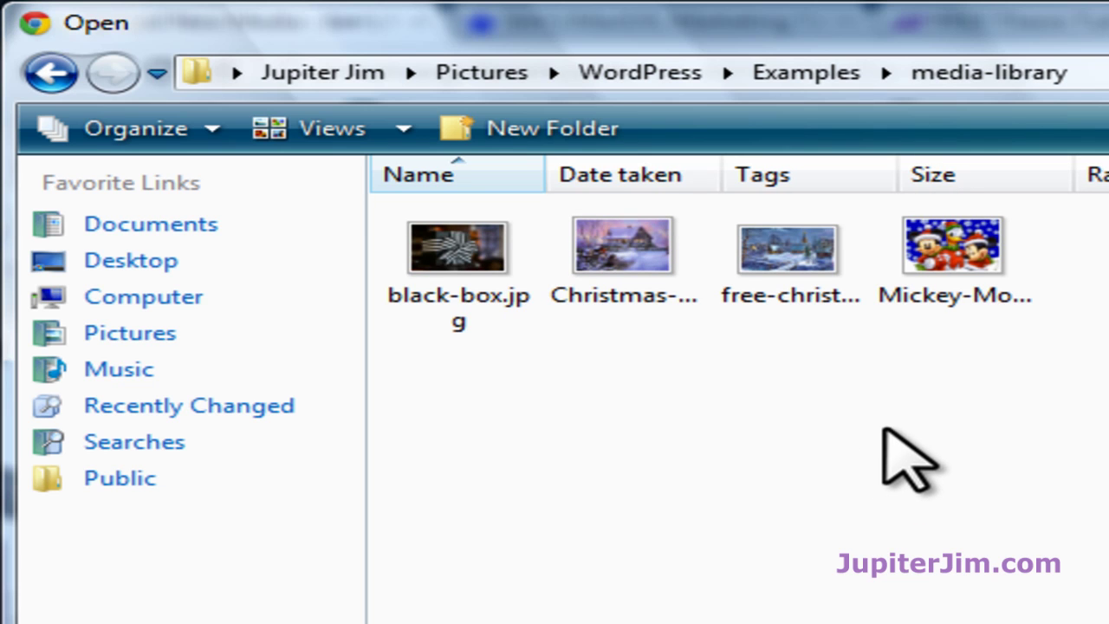
left_click(434, 264)
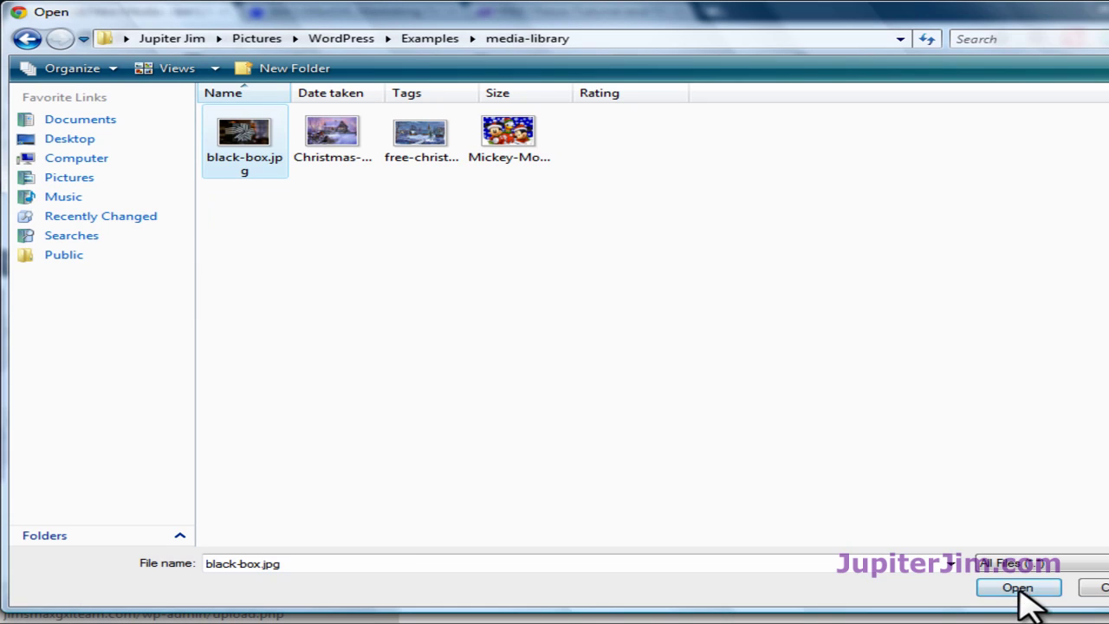
left_click(1019, 587)
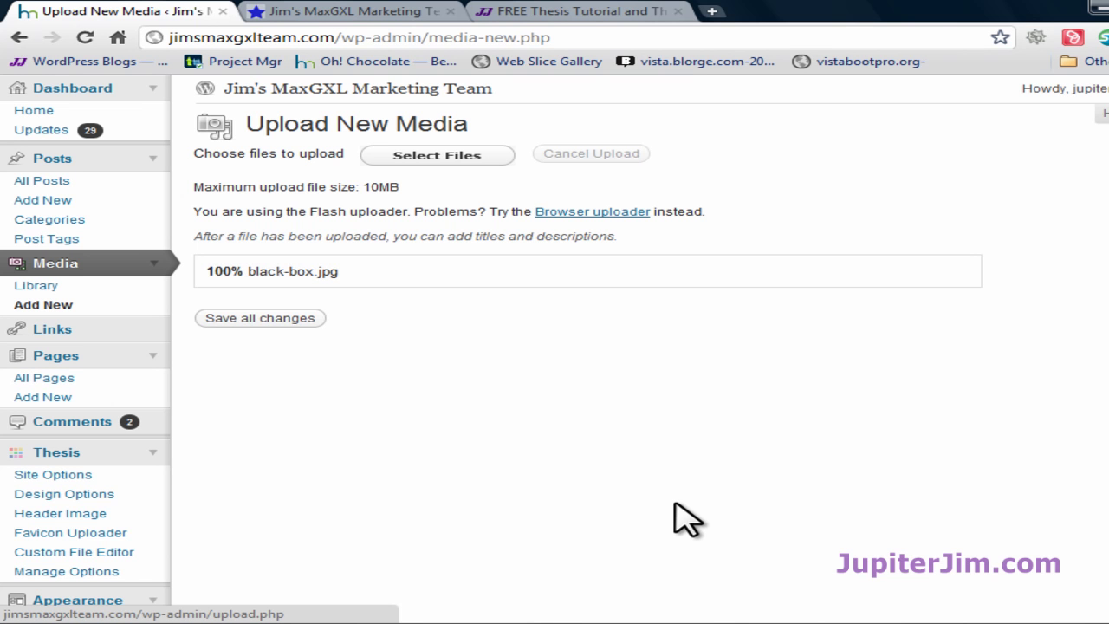
Change the image title to 'Black Box of Chocolates' and begin the alternate text
scroll(1031, 379, "down", 2)
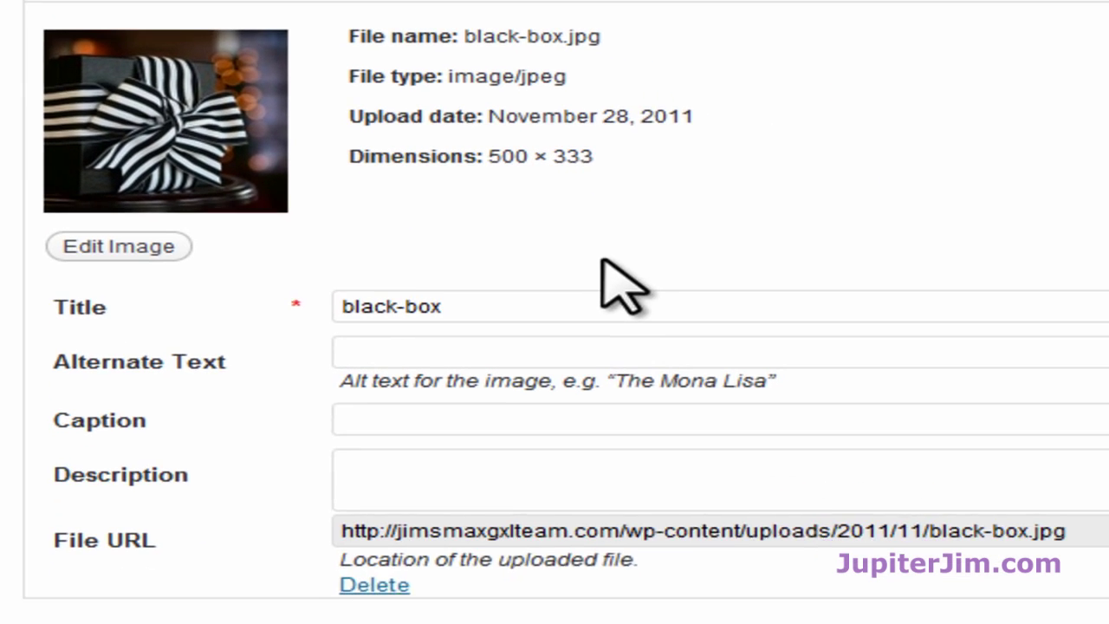
left_click_drag(505, 293, 314, 319)
type("B")
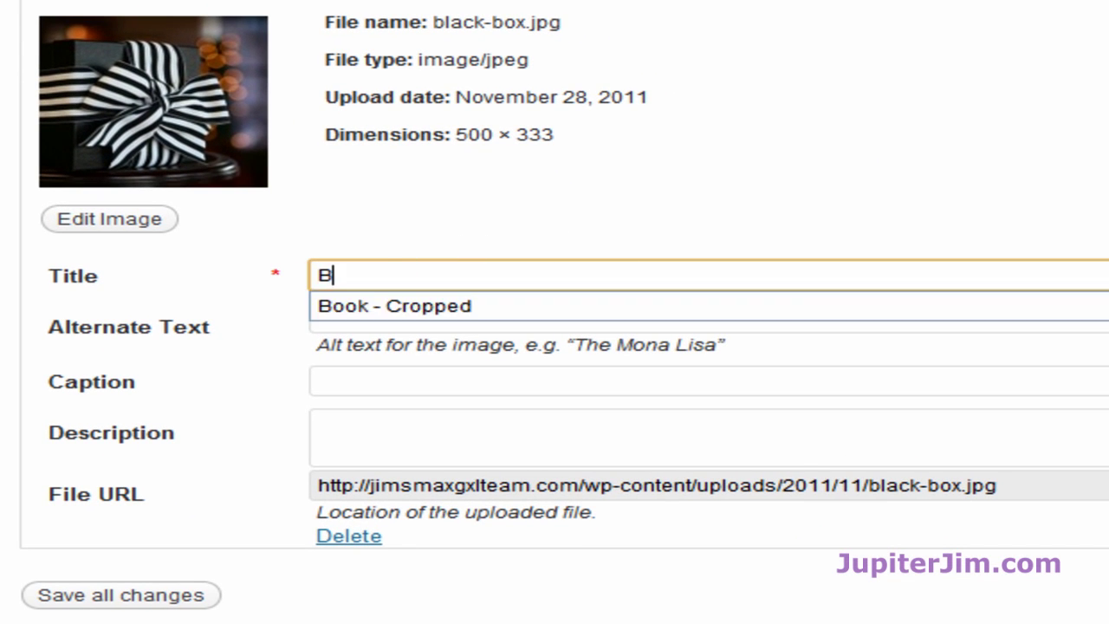
type("lack Box ")
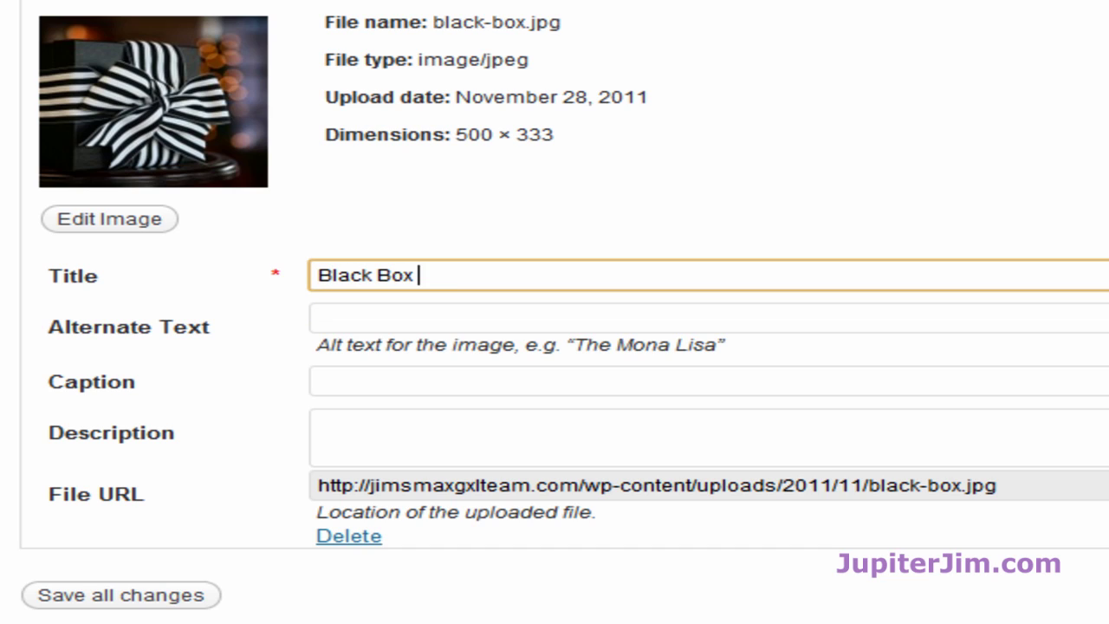
type("of Chocolates")
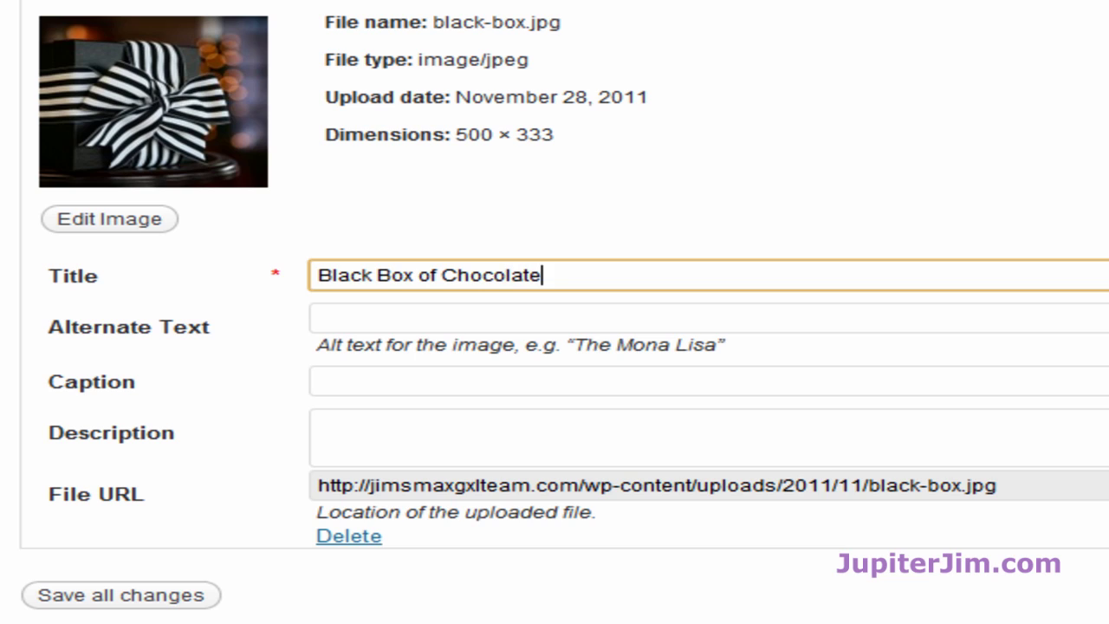
left_click(356, 316)
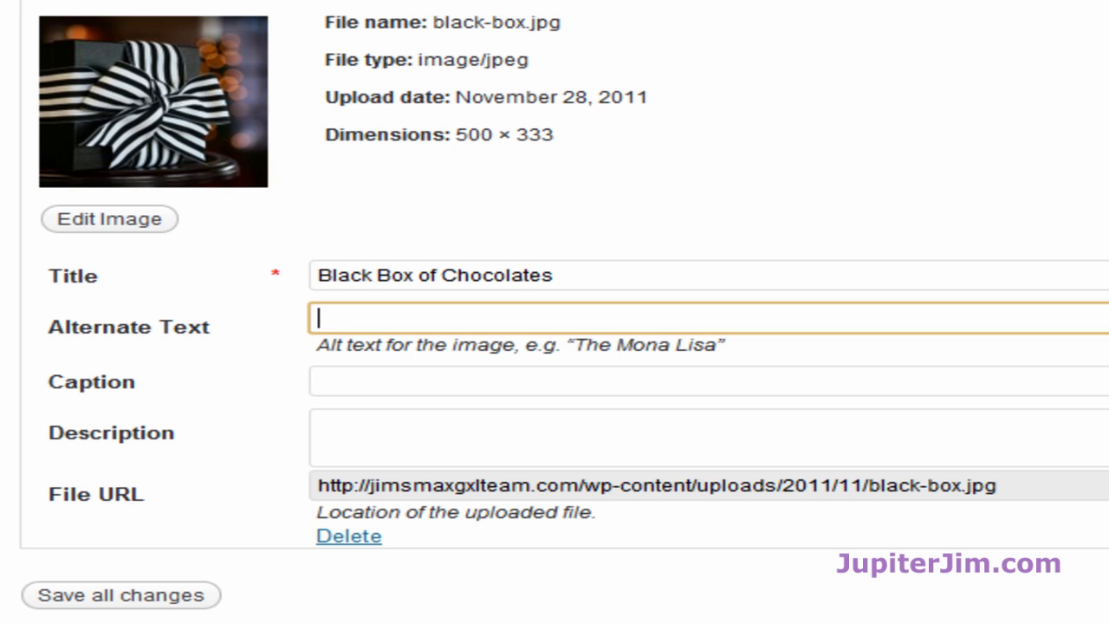
Complete alt text 'box of chocolates' and add description 'for oh chocolate website'
type("of chocolates")
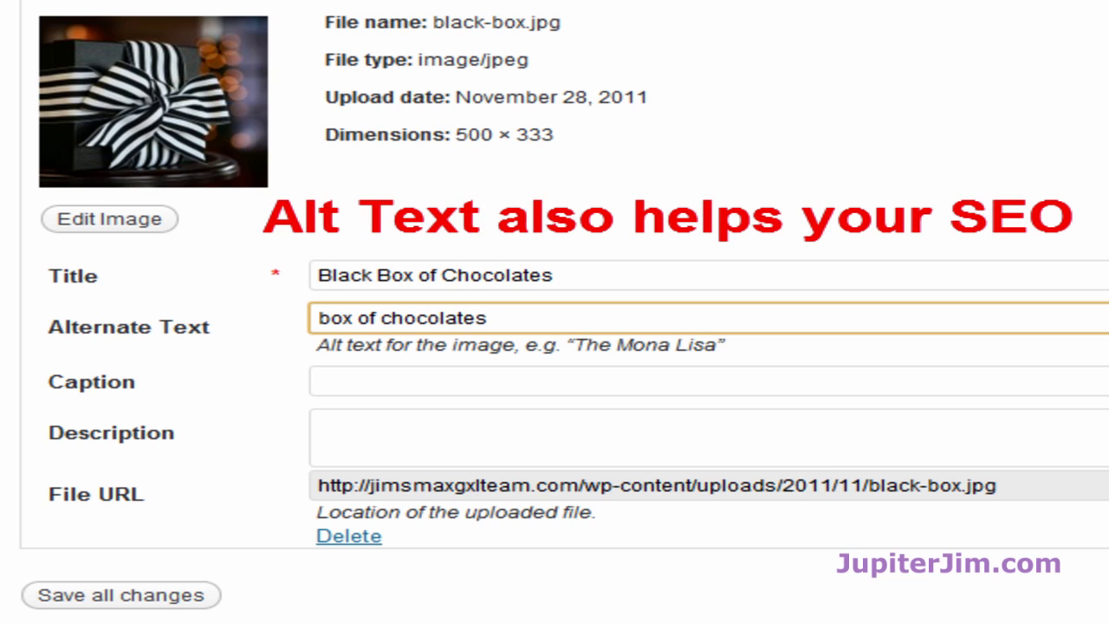
left_click(349, 381)
left_click(382, 439)
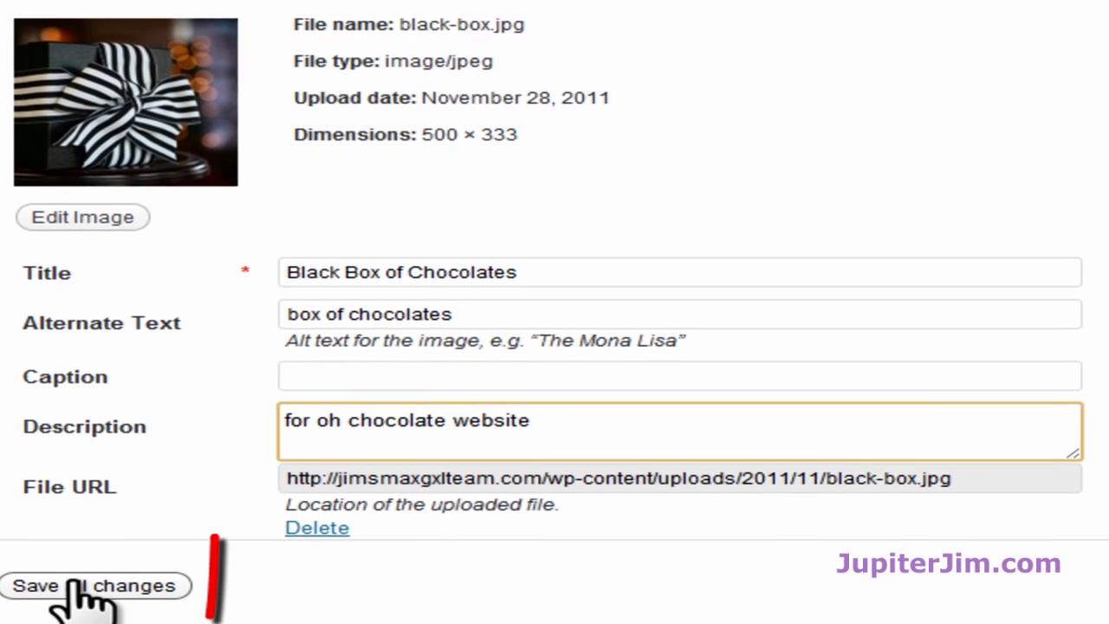
Save the Black Box of Chocolates details and start choosing another file to upload
left_click(80, 579)
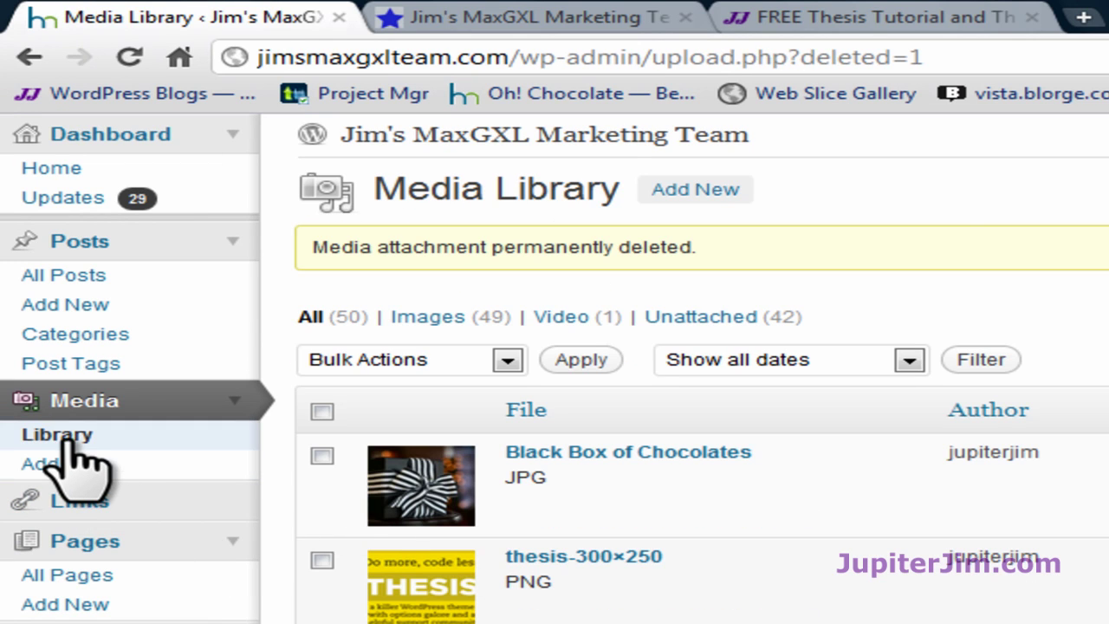
mouse_move(453, 507)
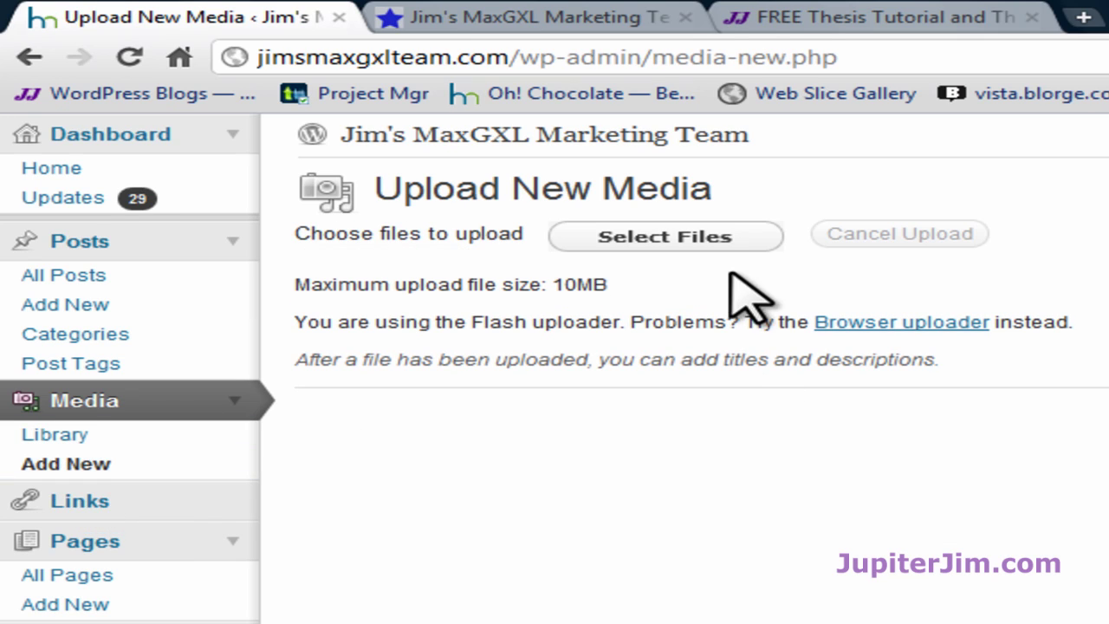
left_click(684, 234)
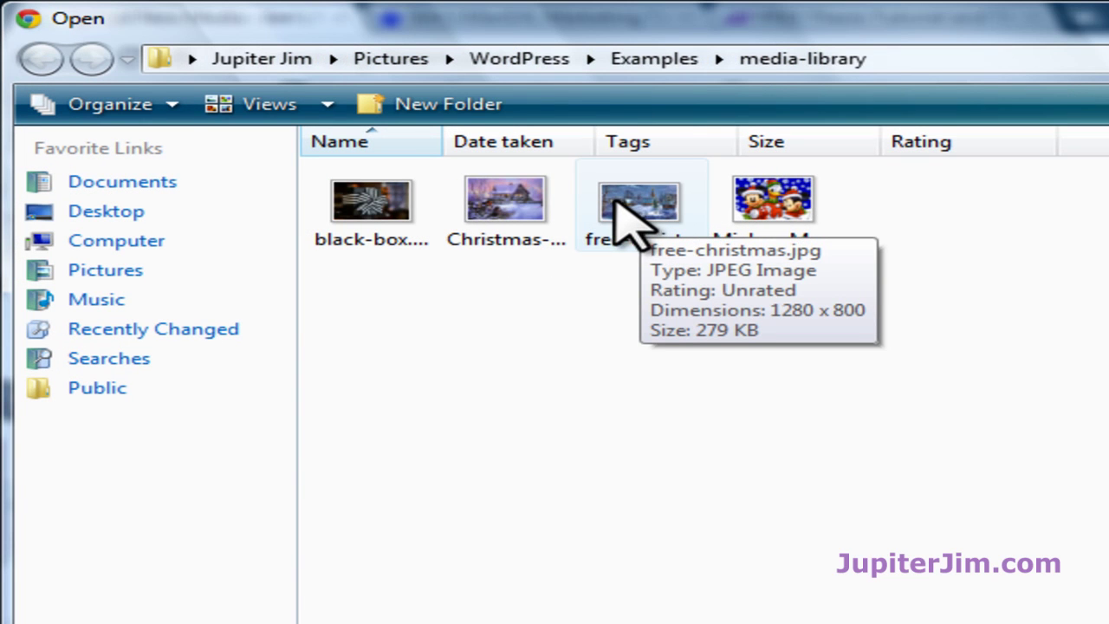
Upload Christmas-Scenes.jpg from the media-library folder
double_click(514, 208)
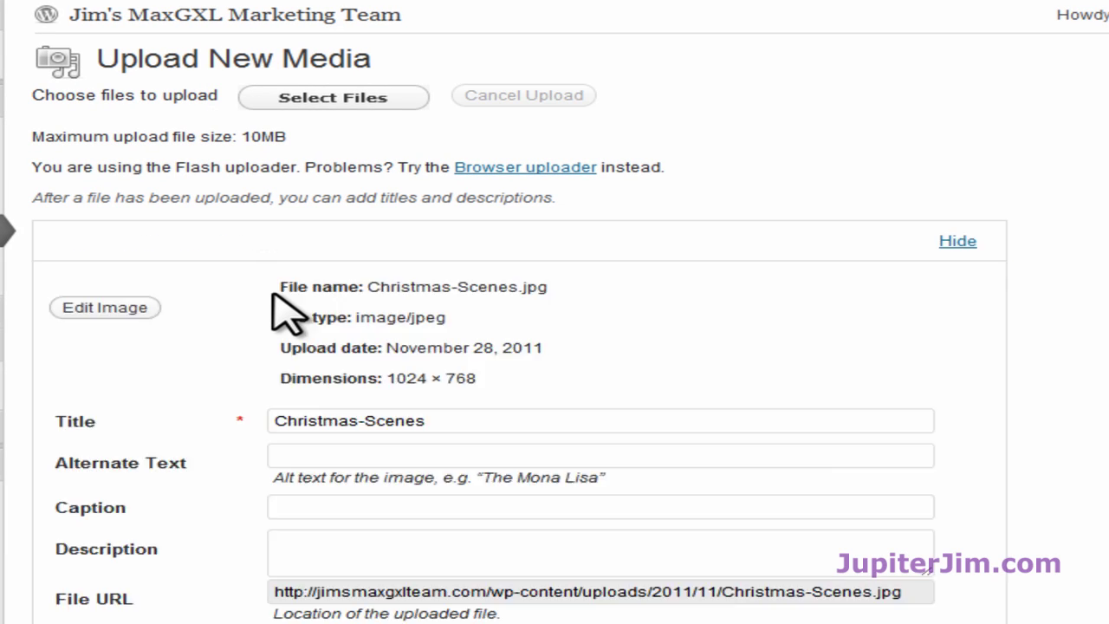
Retitle the image 'Christmas Scenes with House', removing the hyphen, and copy the title
scroll(1039, 334, "down", 3)
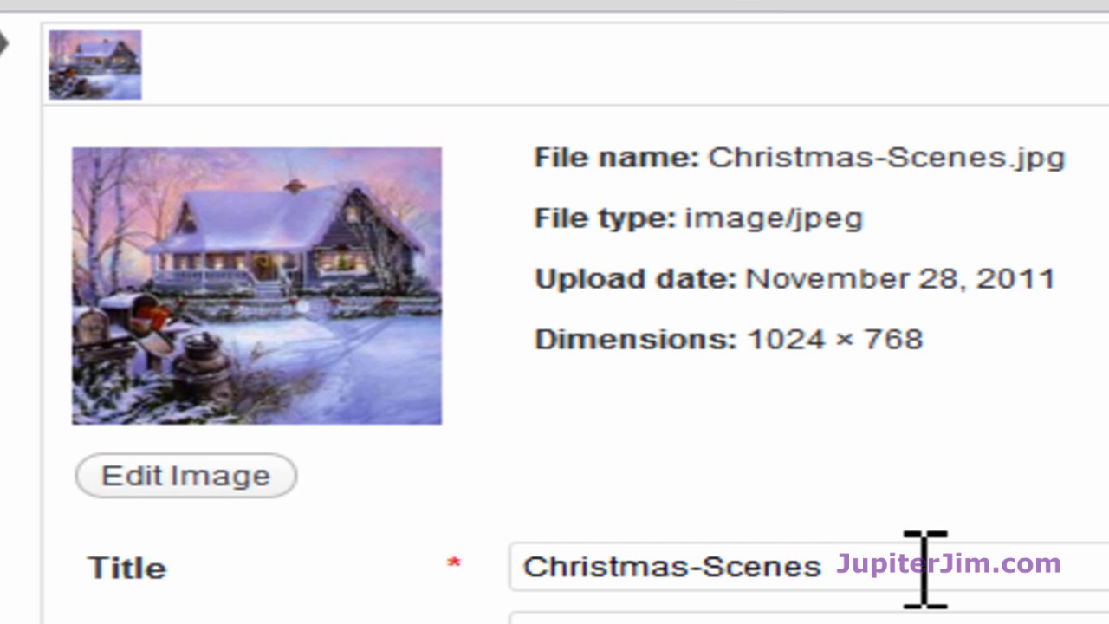
left_click(703, 571)
key("BackSpace")
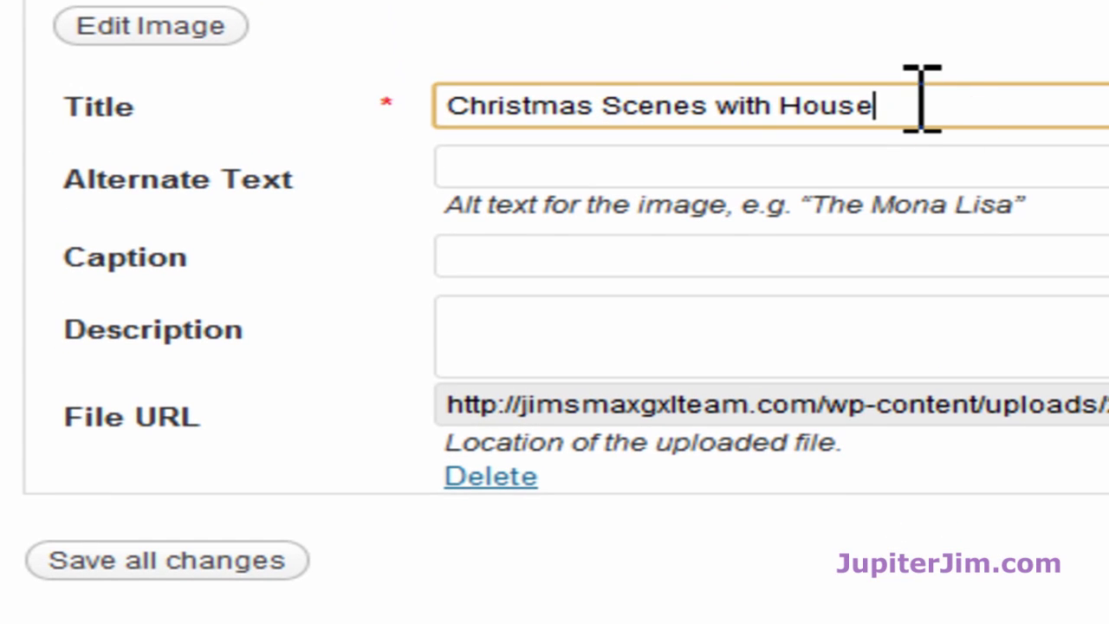
left_click_drag(920, 102, 427, 99)
key("ctrl+c")
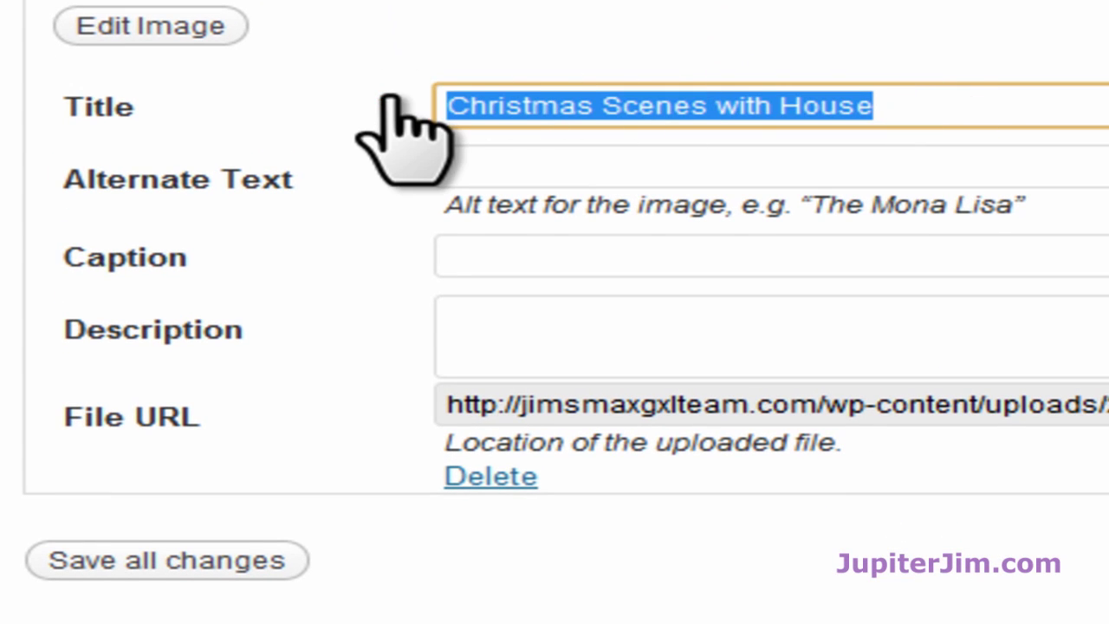
Paste 'Christmas Scenes with House' into the Alternate Text field
left_click(476, 166)
key("ctrl+v")
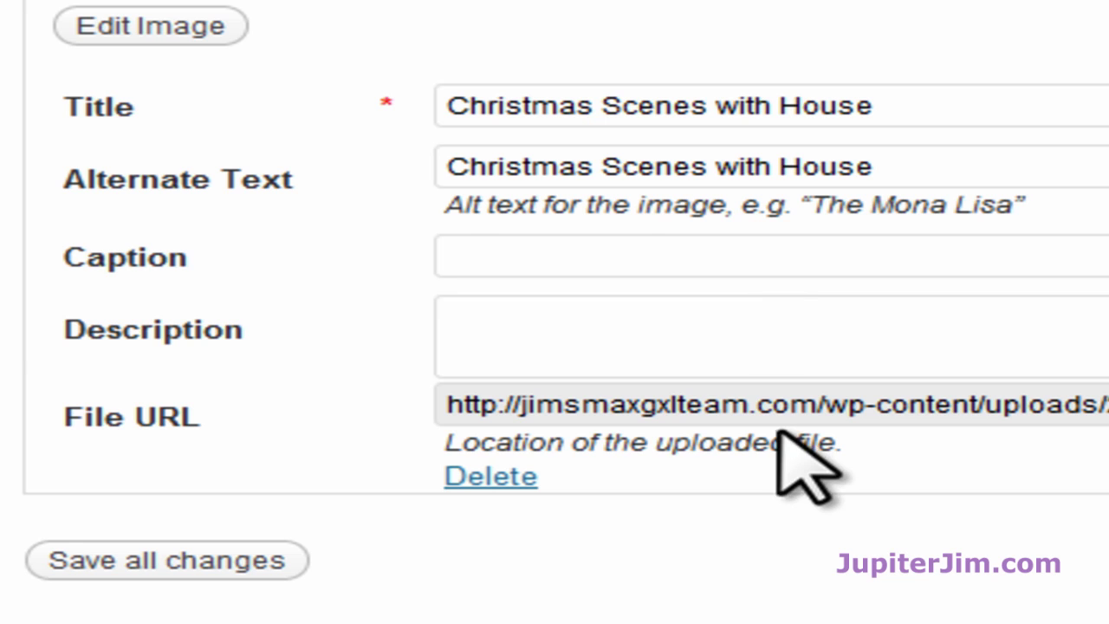
scroll(1066, 615, "down", 2)
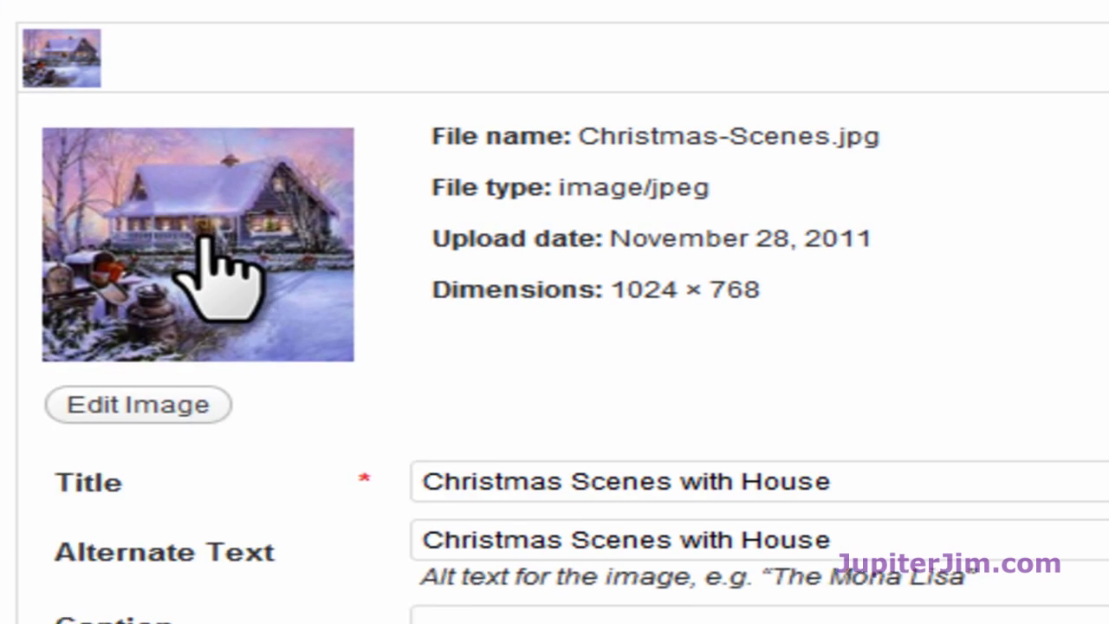
scroll(245, 404, "down", 2)
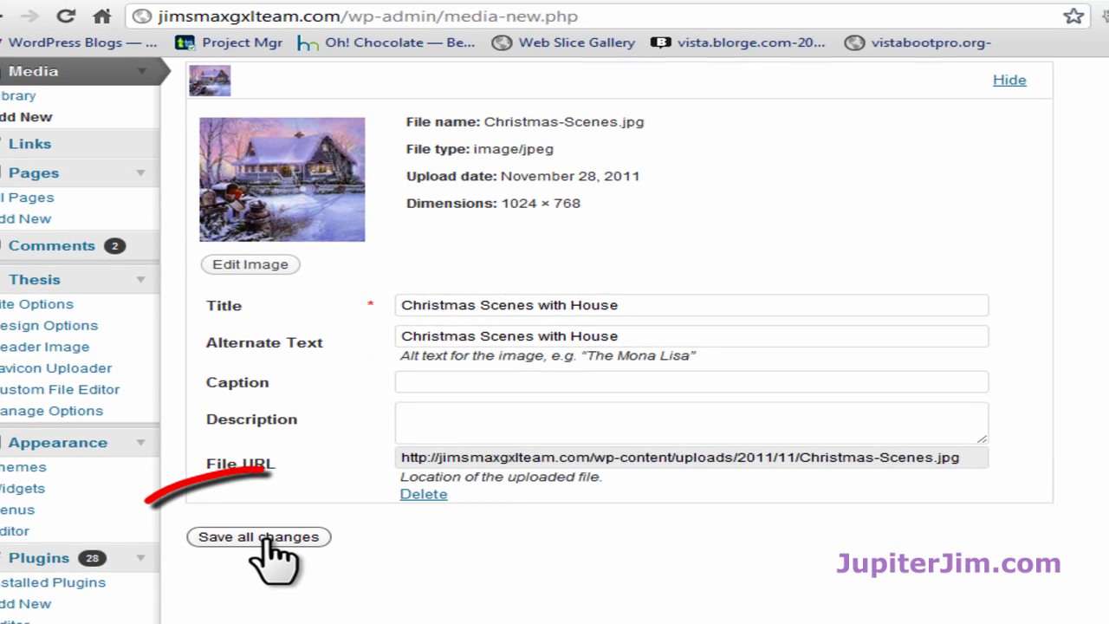
Save all changes and open the Christmas Scenes with House edit page
left_click(271, 522)
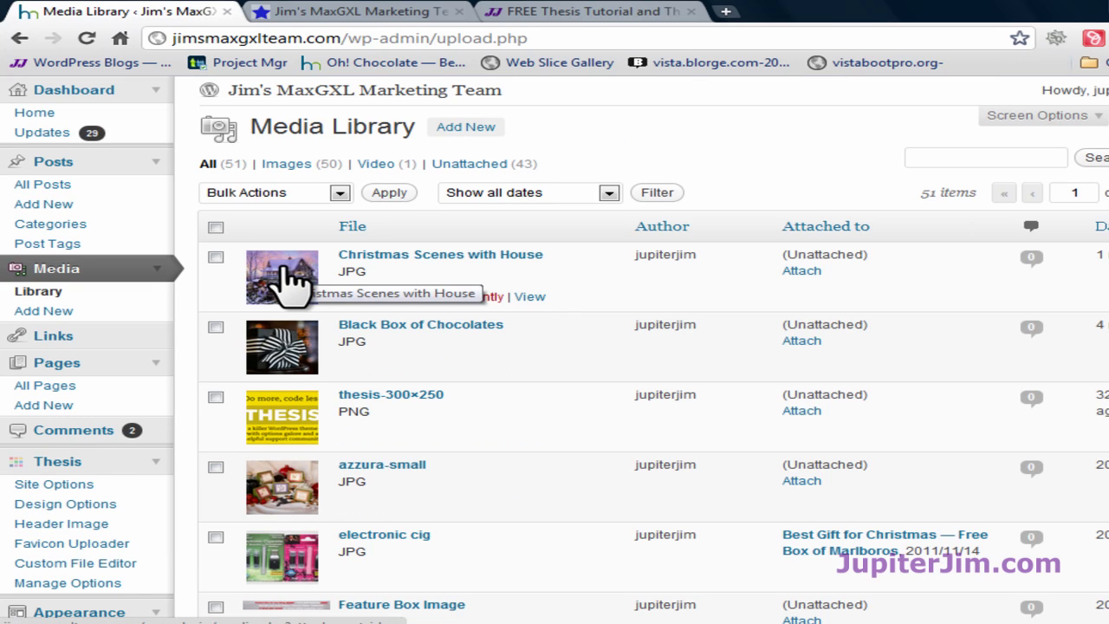
left_click(290, 281)
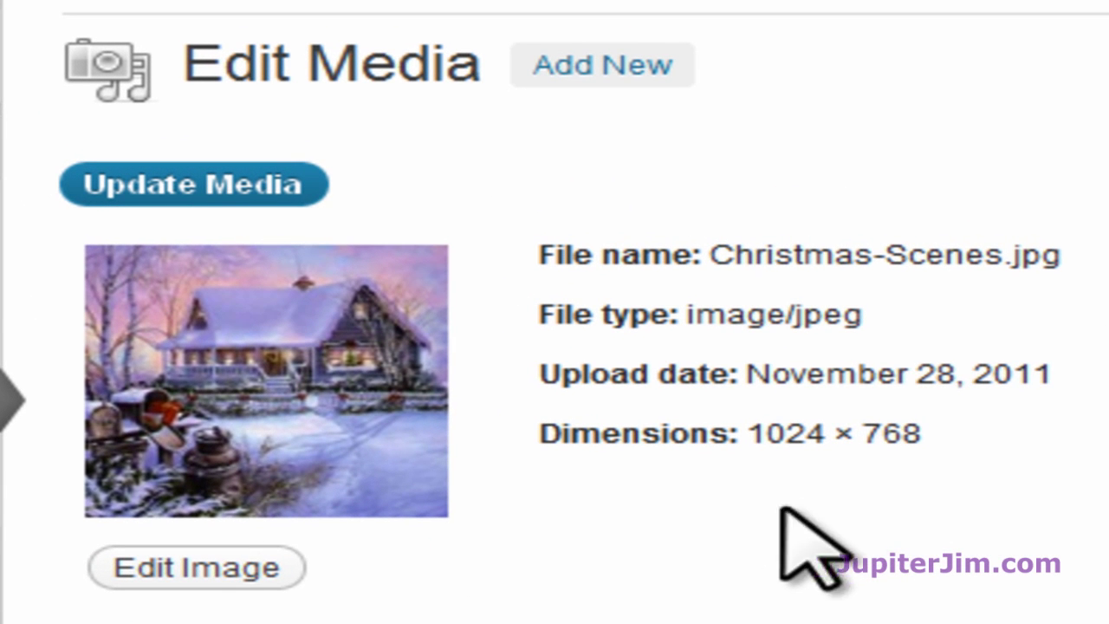
Scale the Christmas image in the image editor from 1024×768 to 500×375
left_click(210, 567)
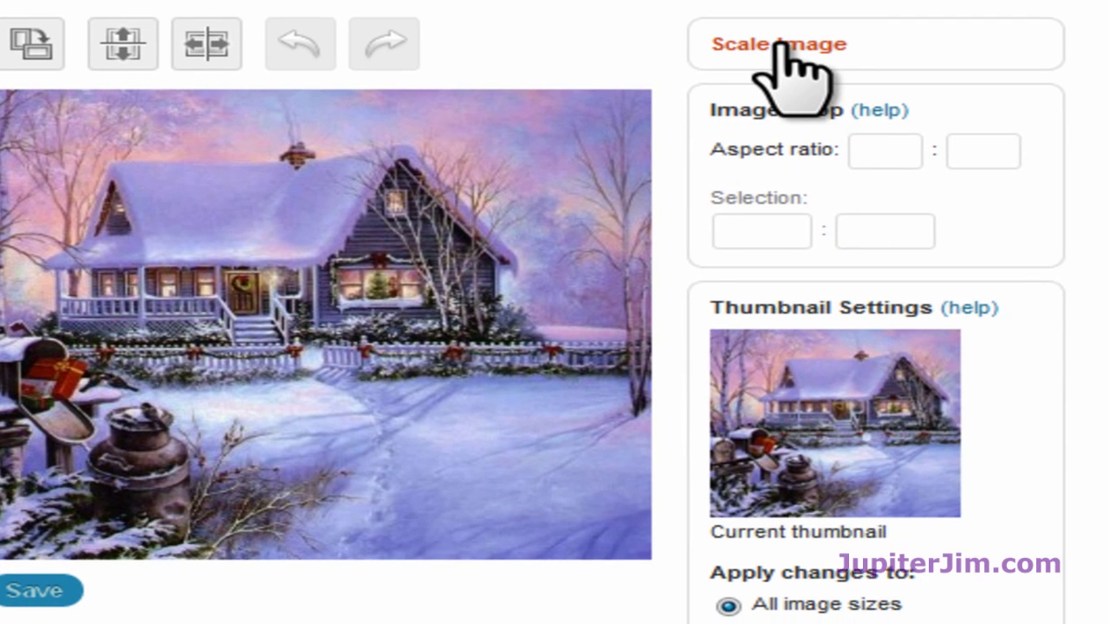
left_click(832, 59)
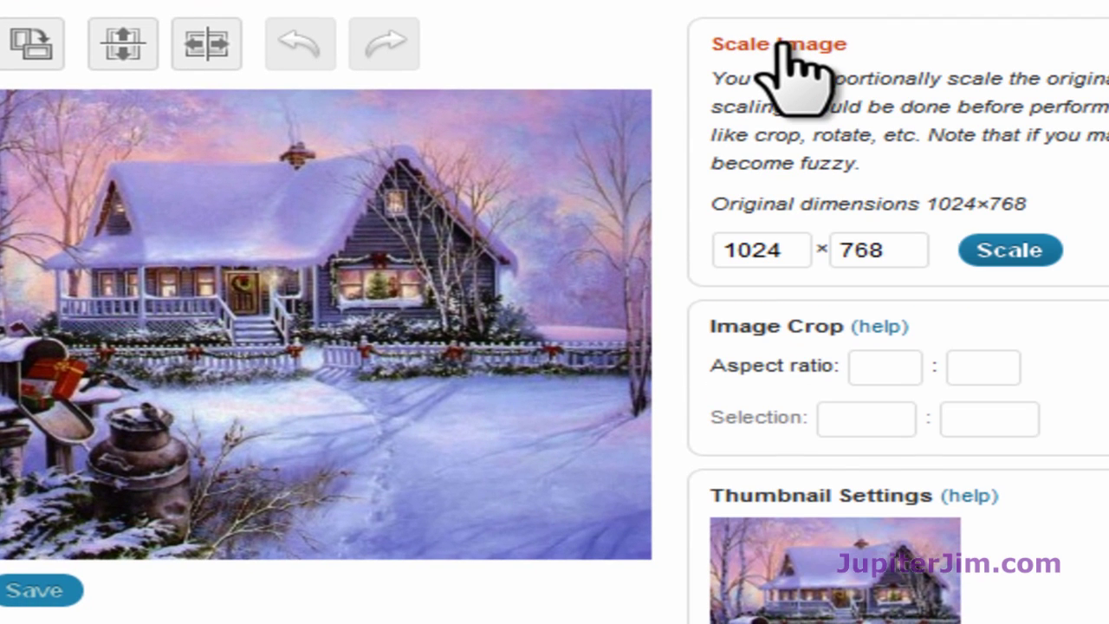
left_click_drag(803, 250, 688, 244)
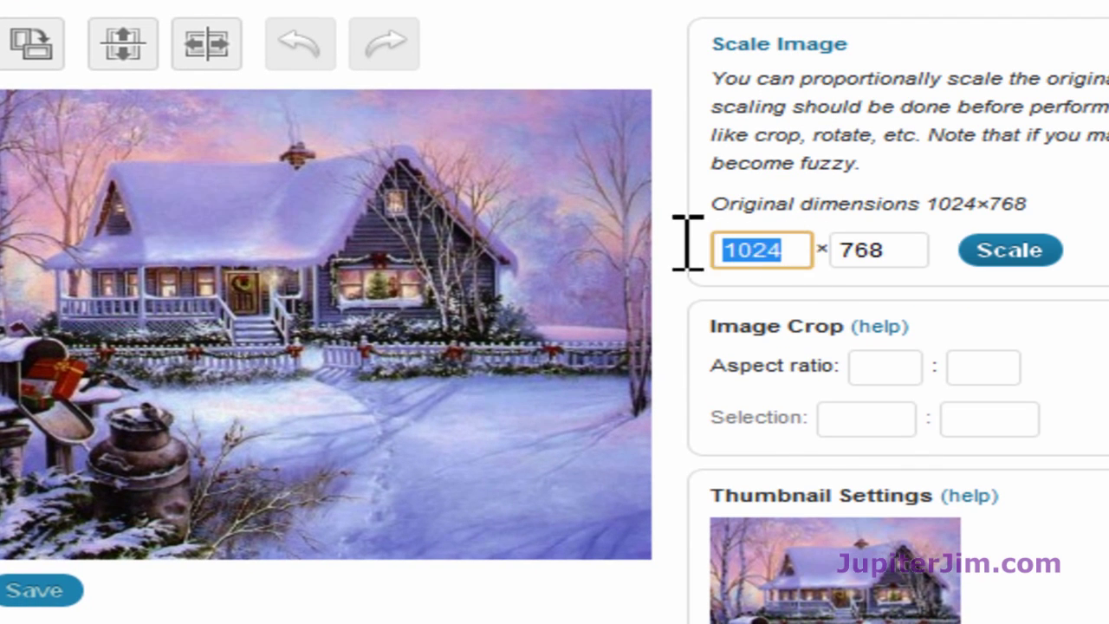
type("500")
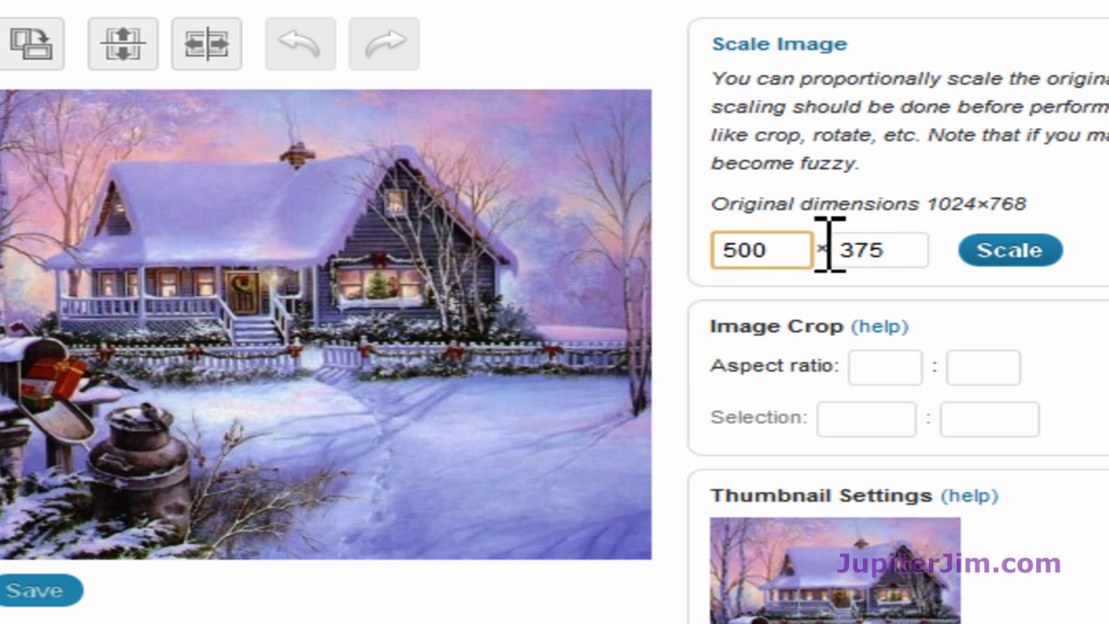
left_click(1011, 252)
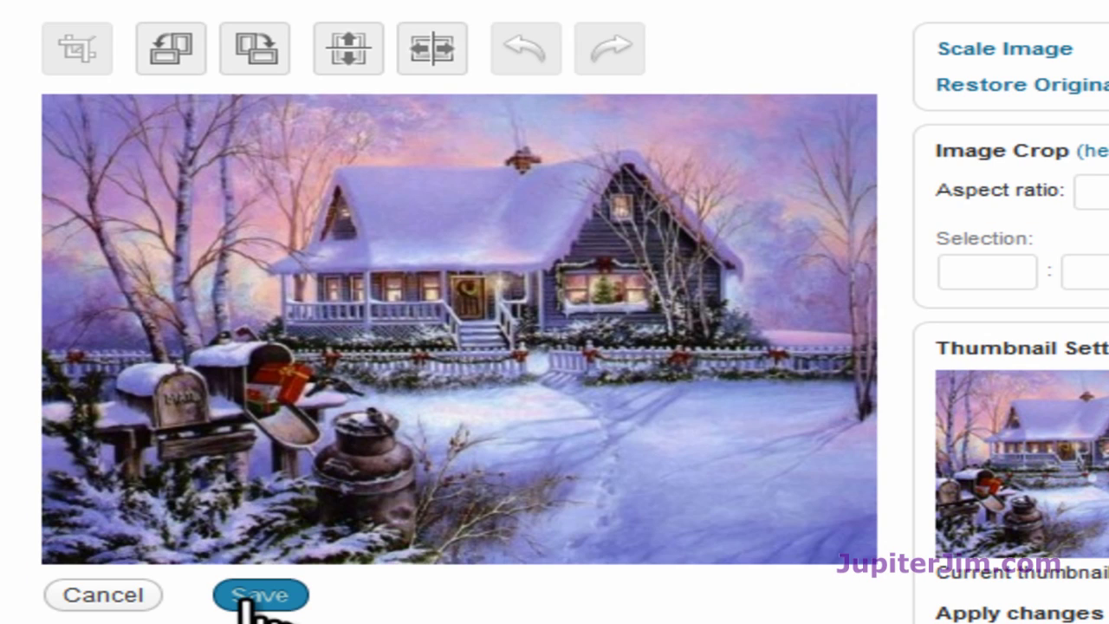
scroll(251, 607, "down", 6)
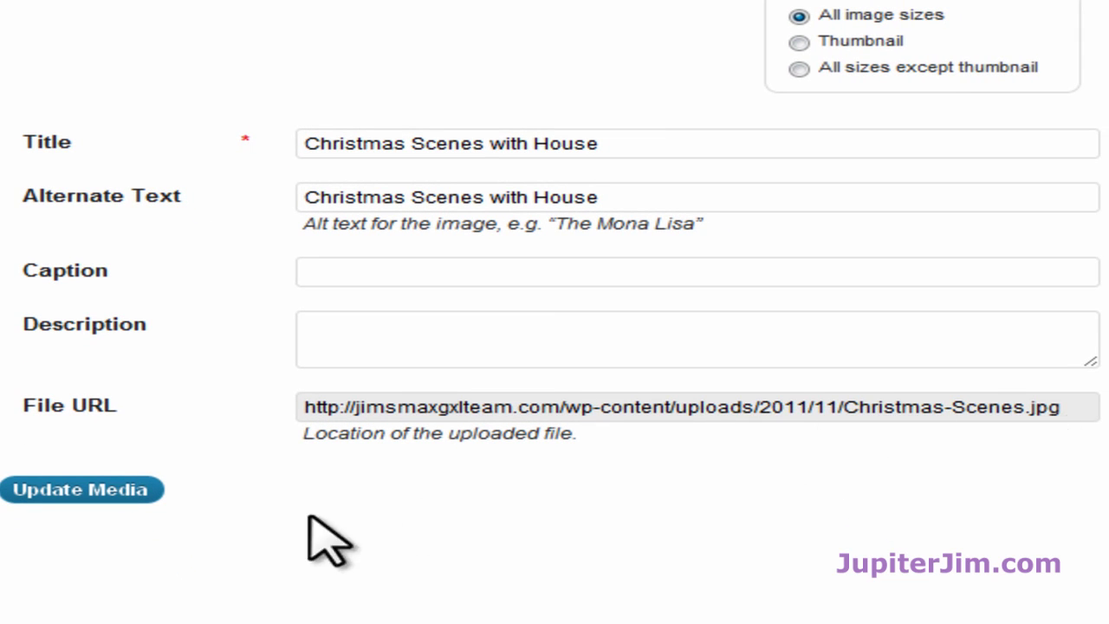
Save the resized image, reopen its 500 × 375 edit page, and select the full file URL
left_click(82, 491)
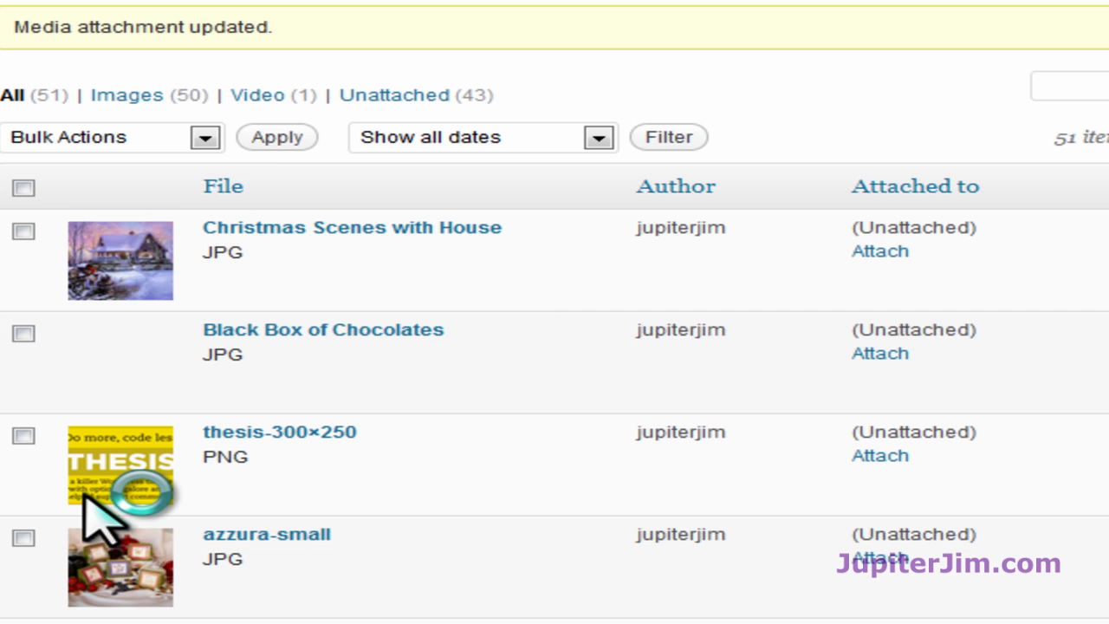
left_click(122, 260)
scroll(265, 437, "down", 3)
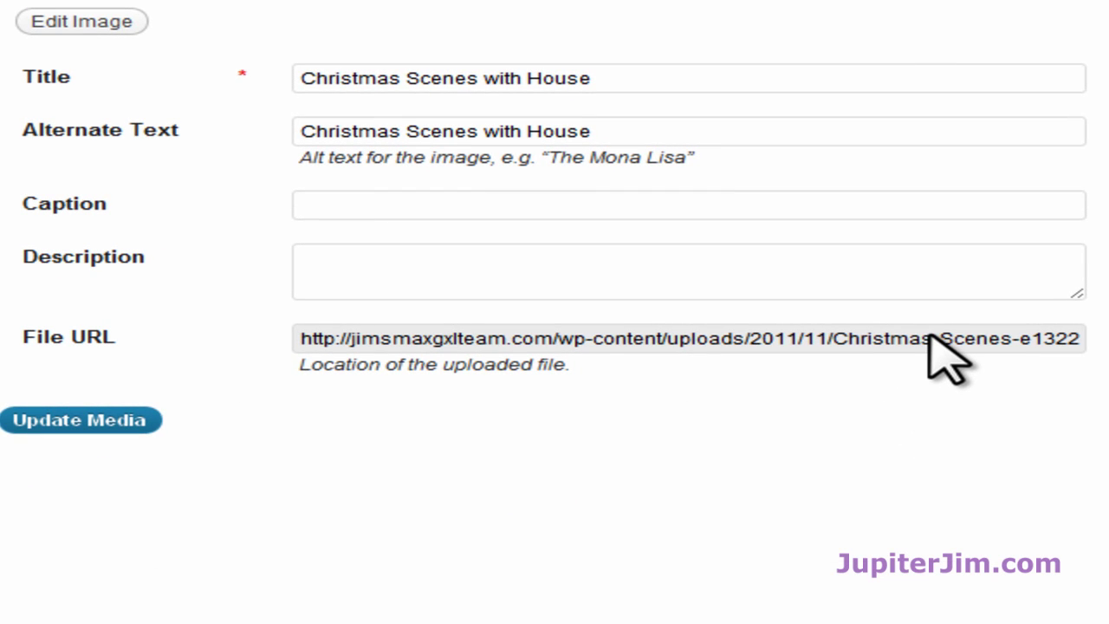
scroll(171, 382, "up", 3)
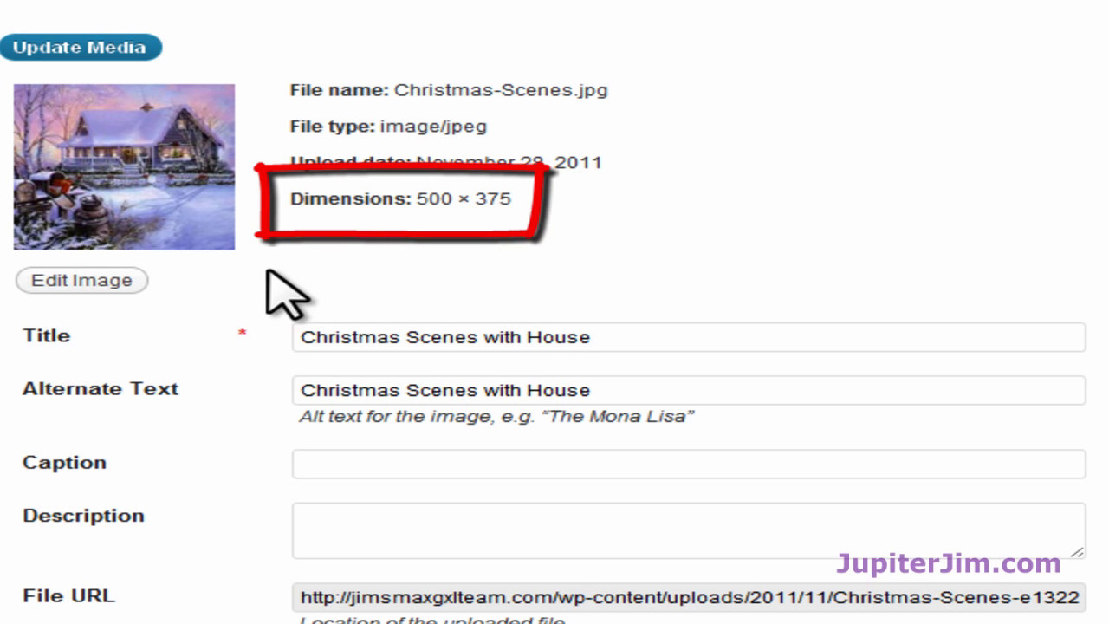
scroll(268, 346, "down", 3)
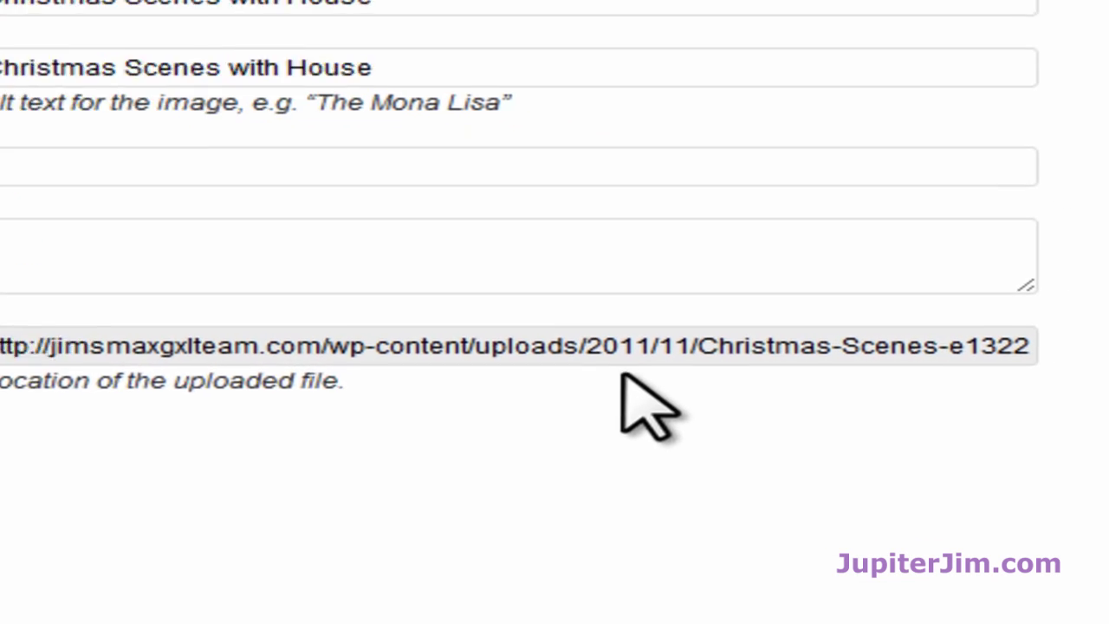
left_click_drag(639, 349, 1058, 403)
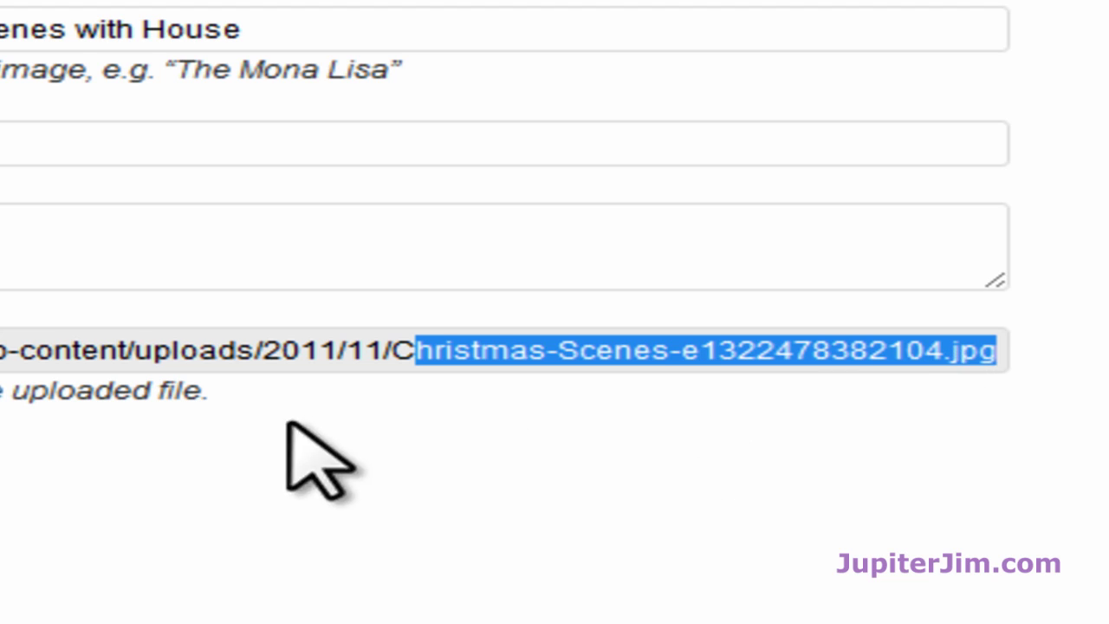
left_click(433, 561)
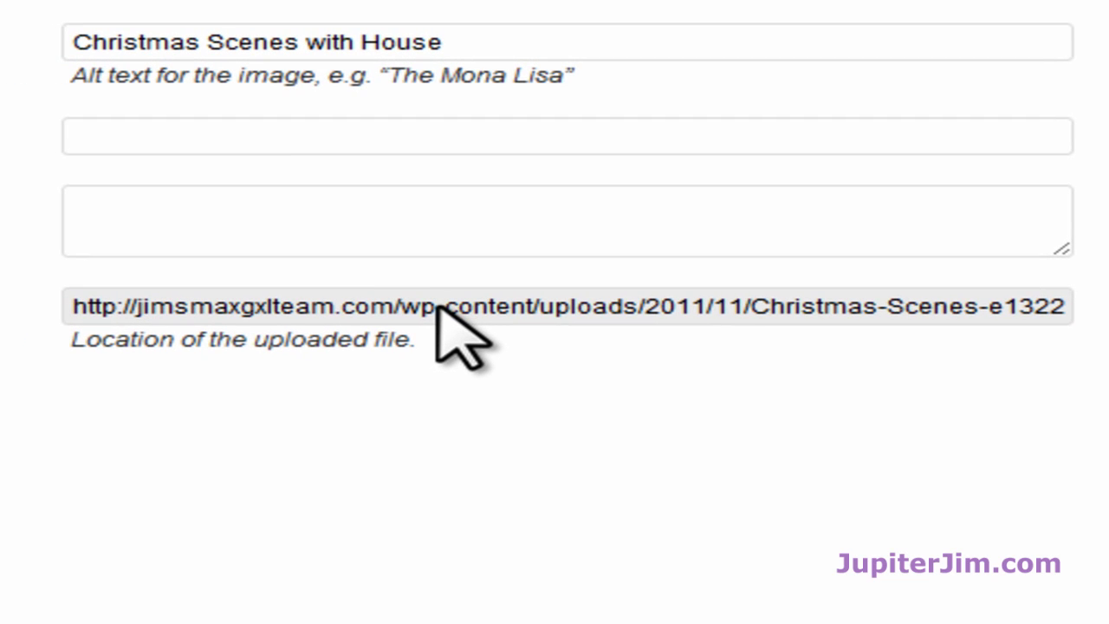
triple_click(437, 306)
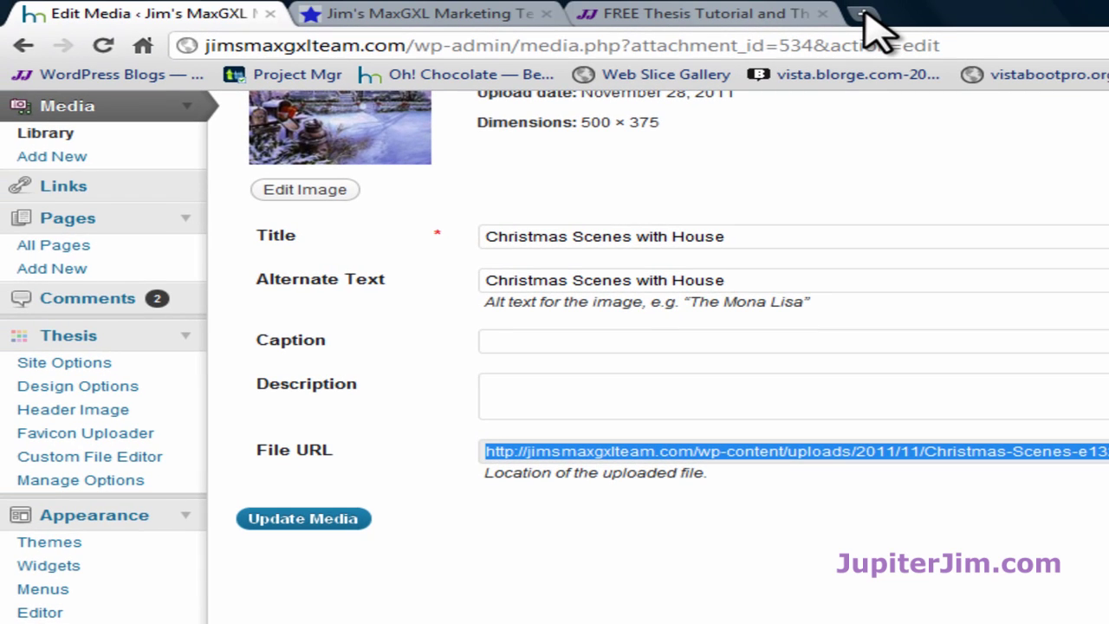
Load the pasted Christmas-Scenes-e1322478382104.jpg file URL in a new browser tab
left_click(862, 14)
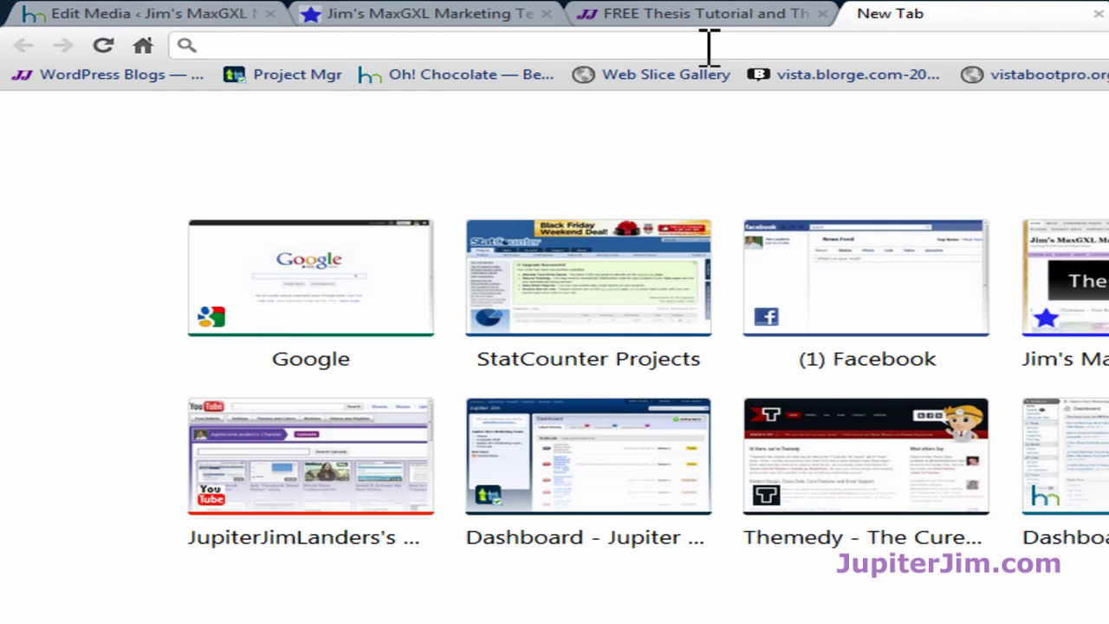
type("http://jimsmaxgxlteam.com/wp-content/uploads/2011/11/Christmas-Scenes-e1322478382104.jpg")
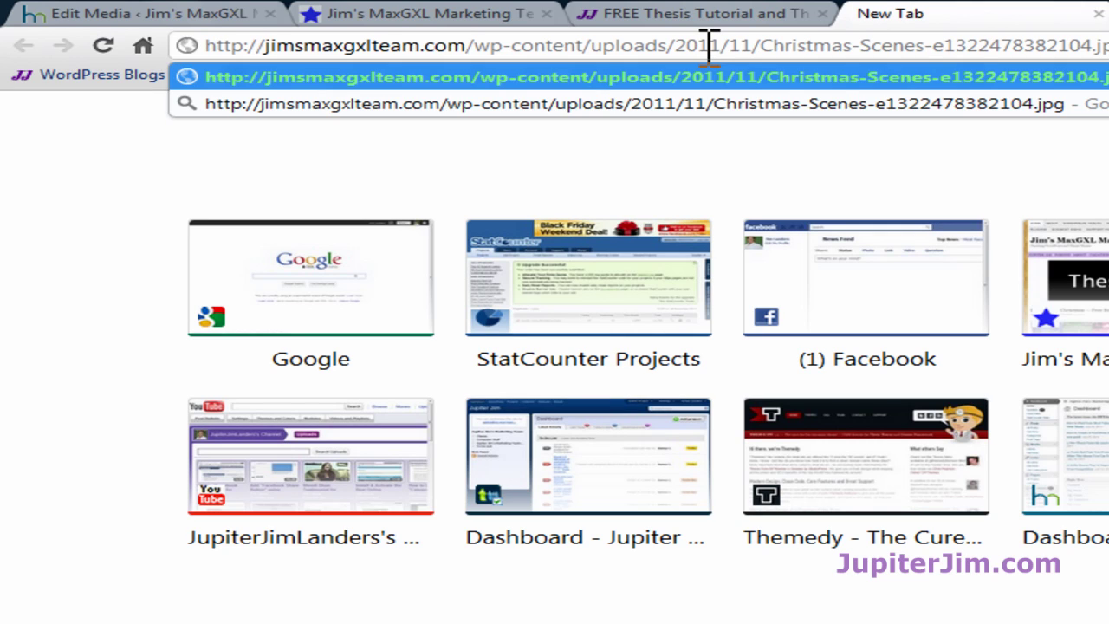
key("Return")
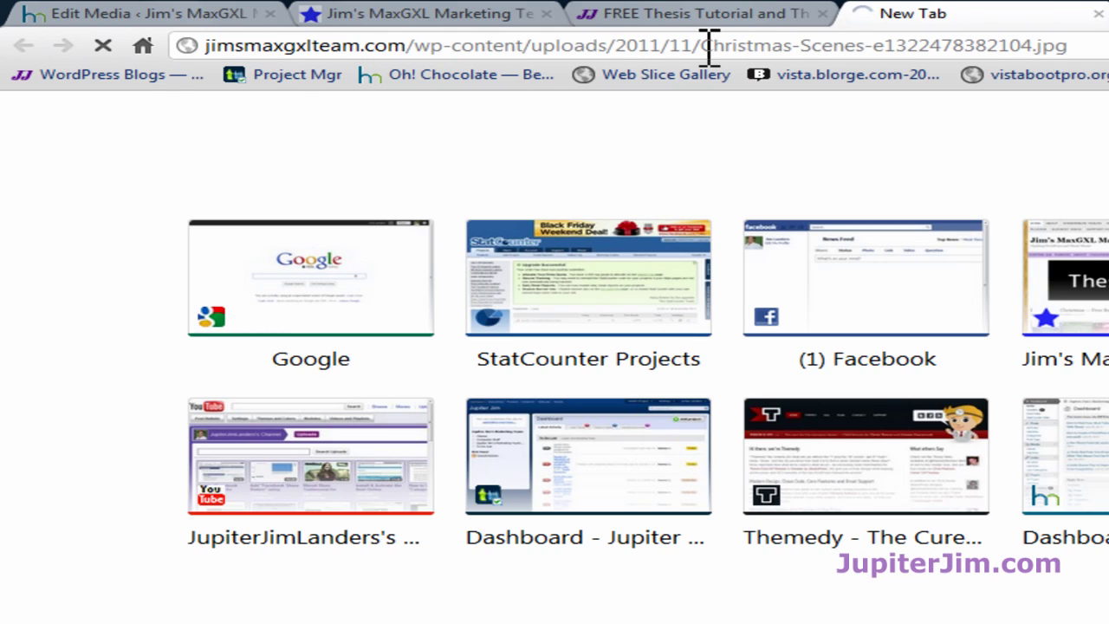